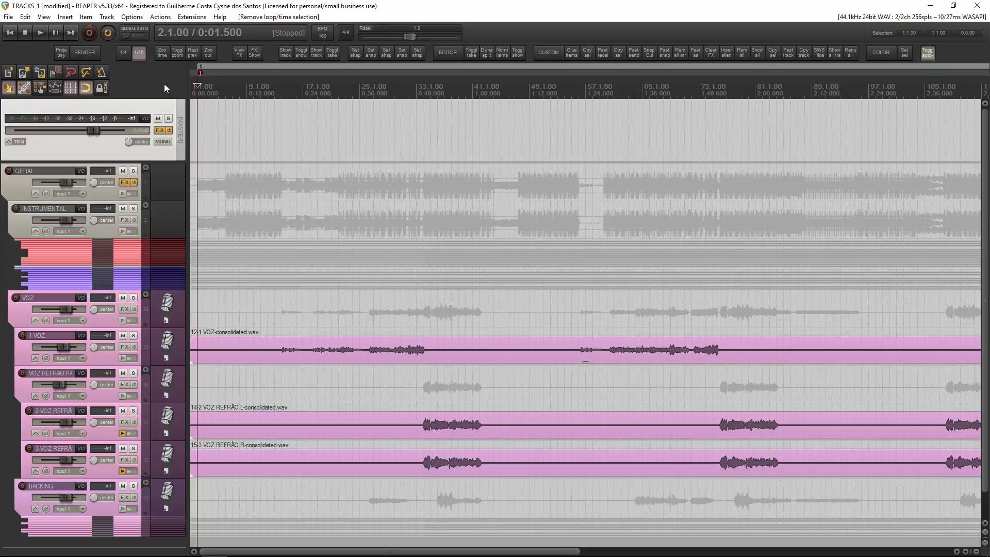
- Select the 1 VOZ track inside the VOZ folder
scroll(151, 123, "down", 1)
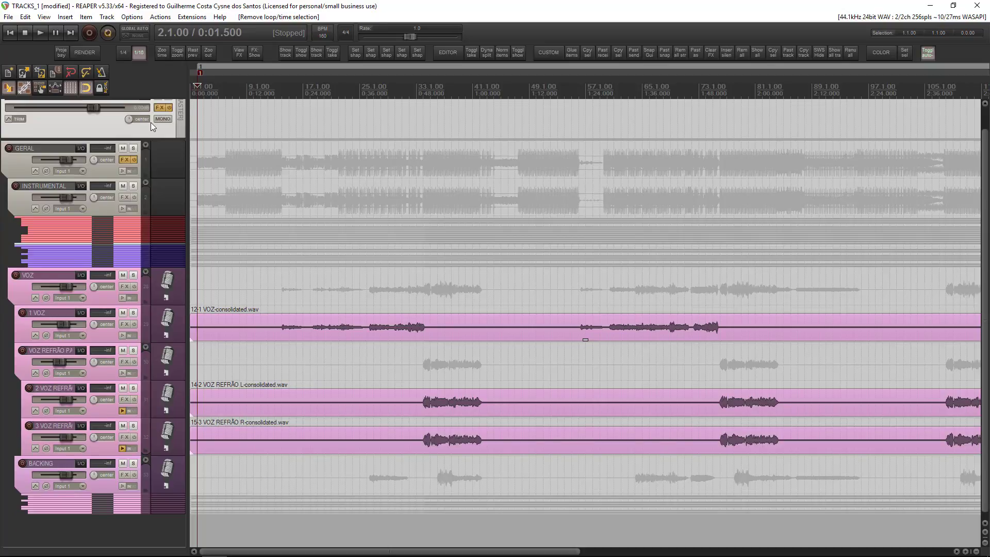
left_click(105, 335)
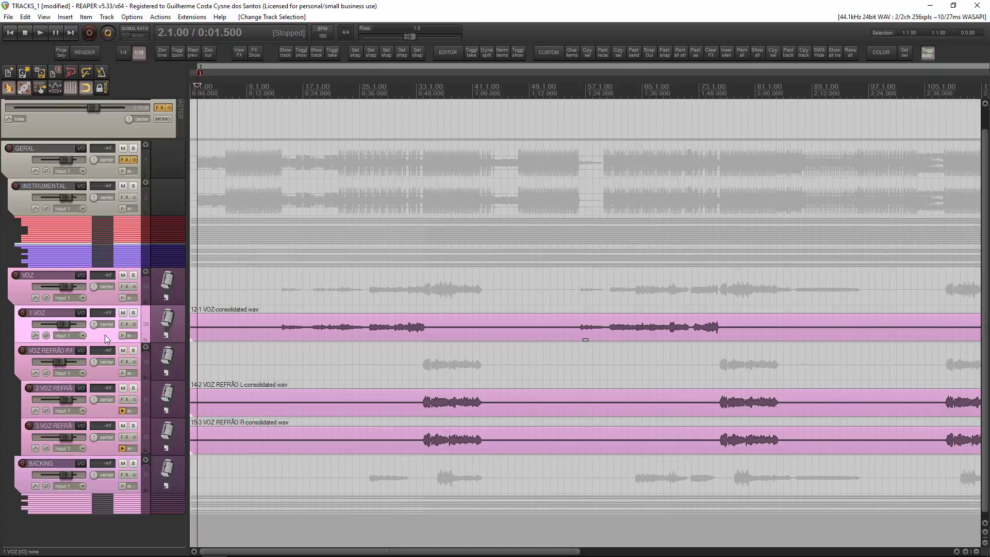
scroll(86, 257, "up", 1)
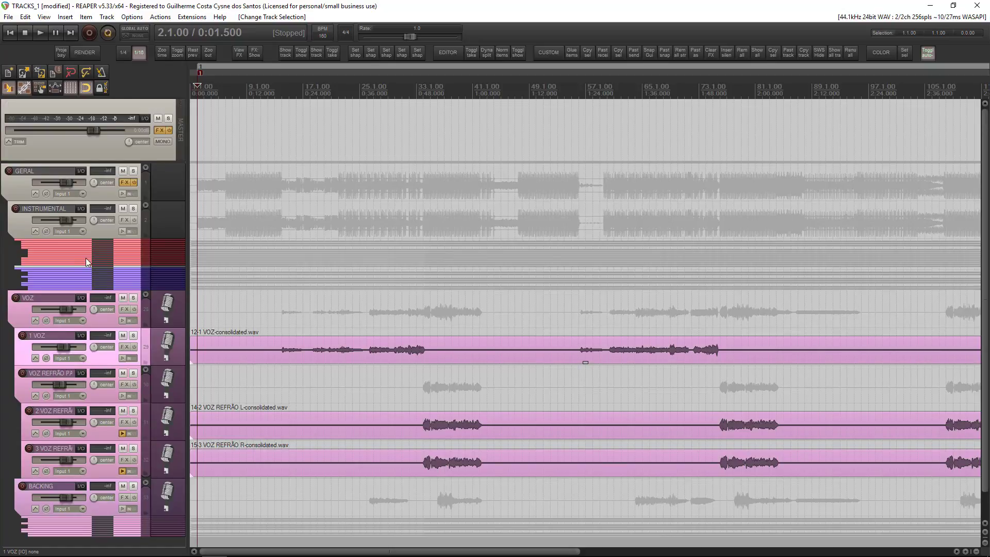
scroll(98, 309, "down", 1)
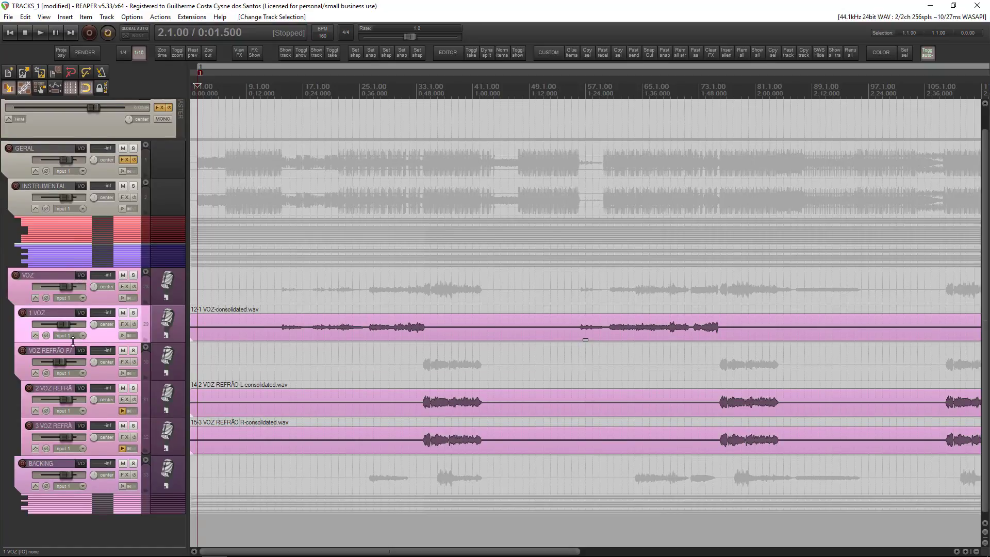
- Expand and collapse the INSTRUMENTAL and GERAL folders to examine the drum, bass, guitar and vocal tracks they contain
left_click(147, 184)
scroll(88, 384, "down", 10)
scroll(88, 384, "up", 15)
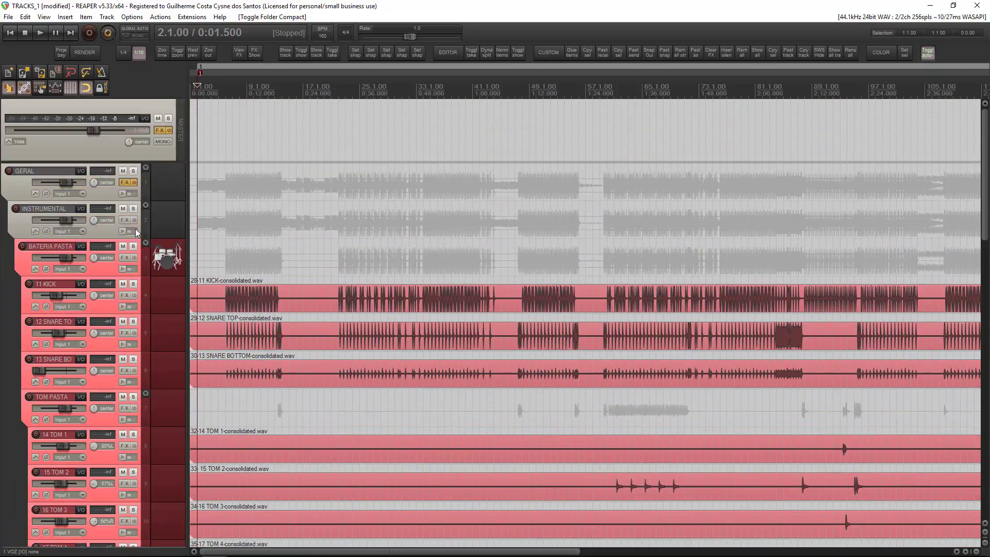
left_click(146, 167)
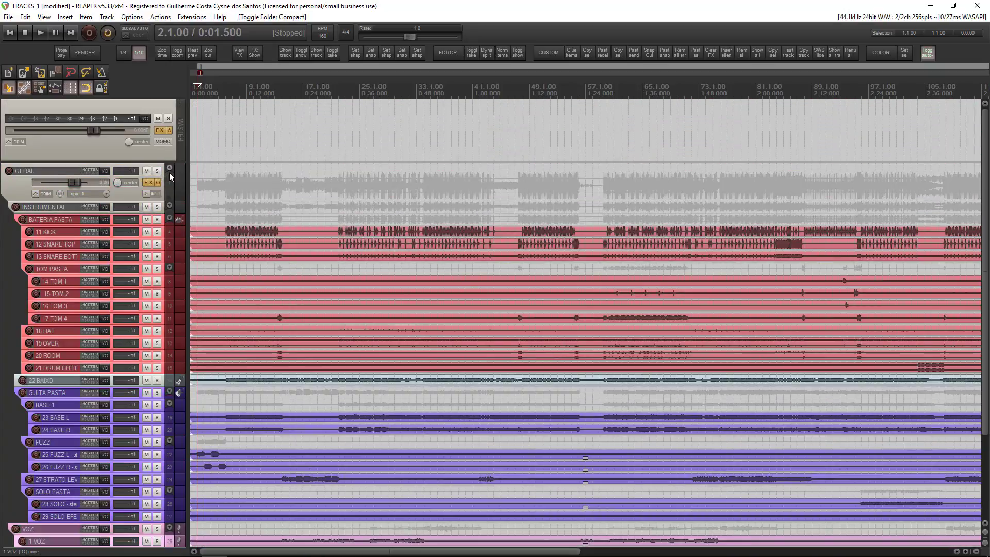
left_click(169, 168)
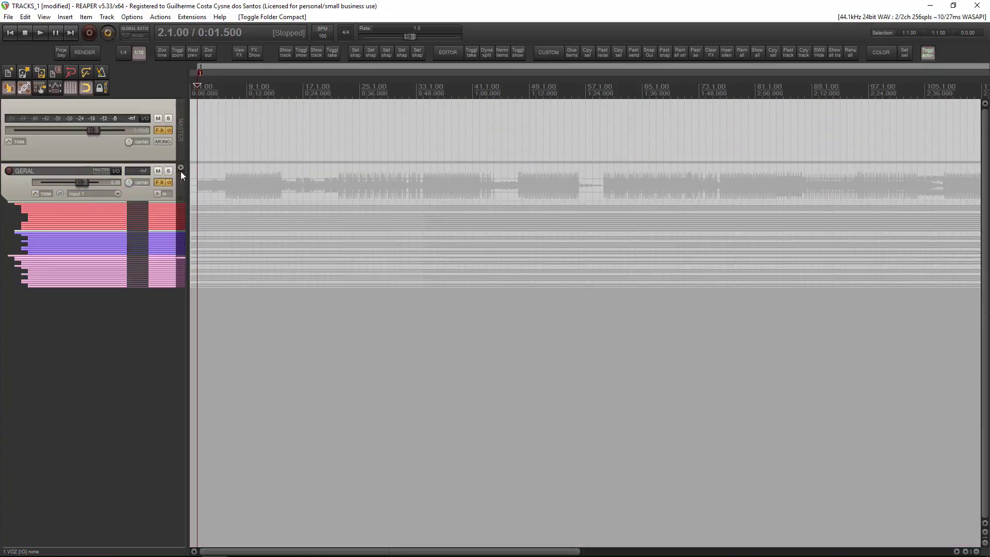
left_click(181, 169)
left_click(145, 206)
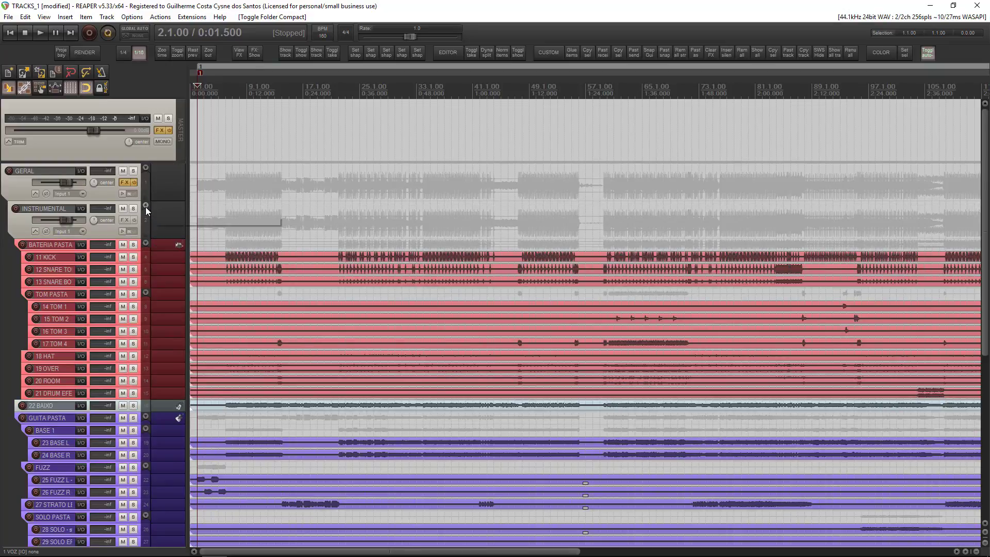
left_click(145, 205)
scroll(119, 248, "down", 1)
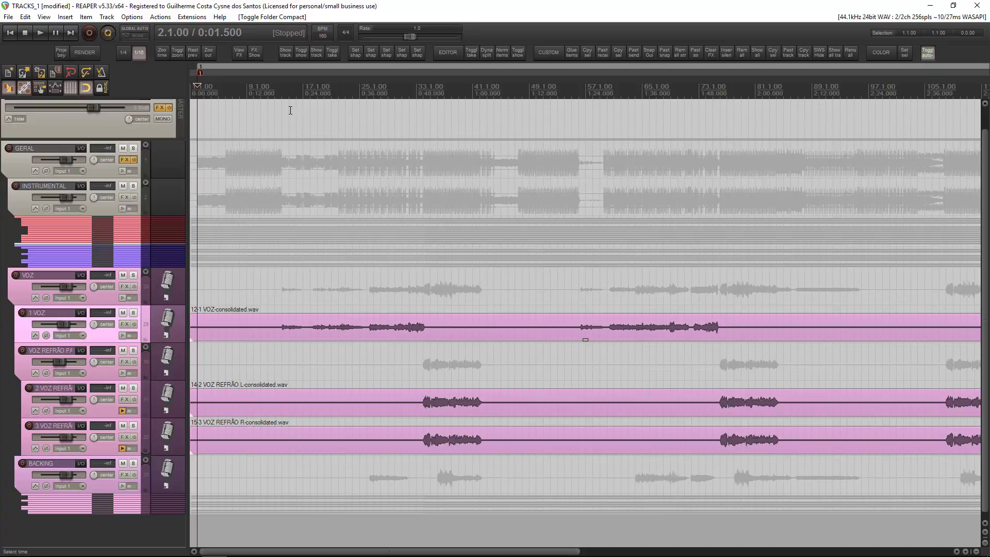
- Play the mix from near the beginning of the song
left_click(274, 72)
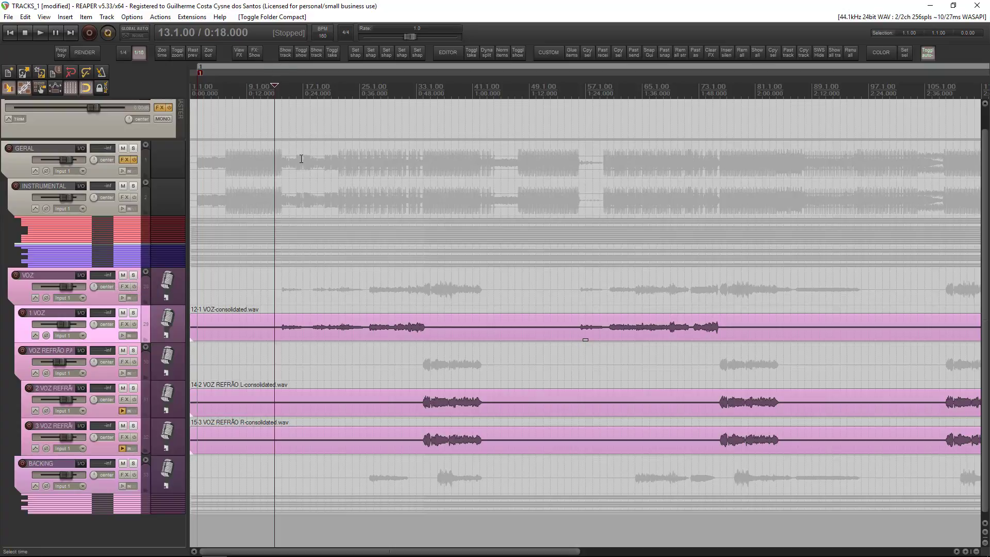
left_click(220, 93)
key("space")
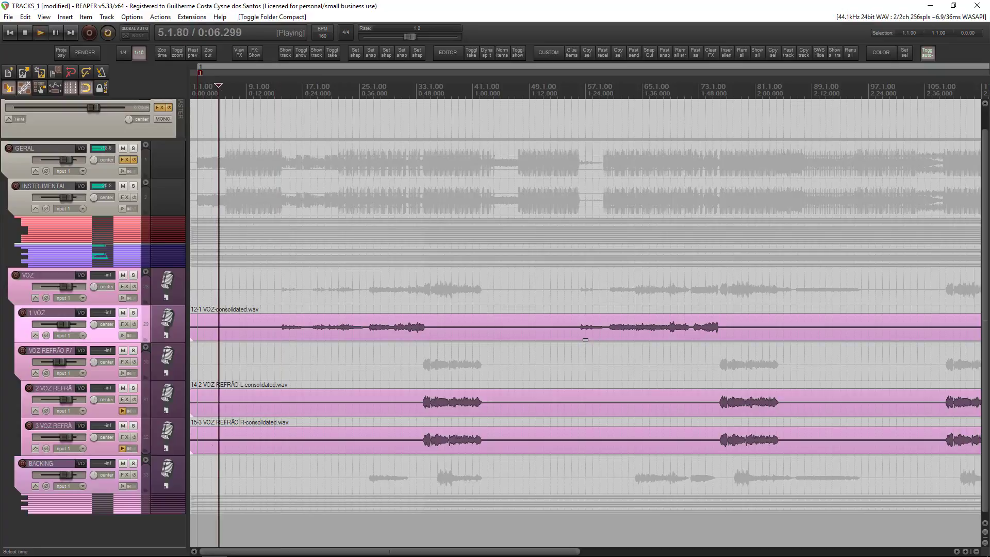
- Switch to RME TotalMix FX, lower the PH 3/4 hardware output to -11.4 dB, and return to REAPER
left_click(191, 547)
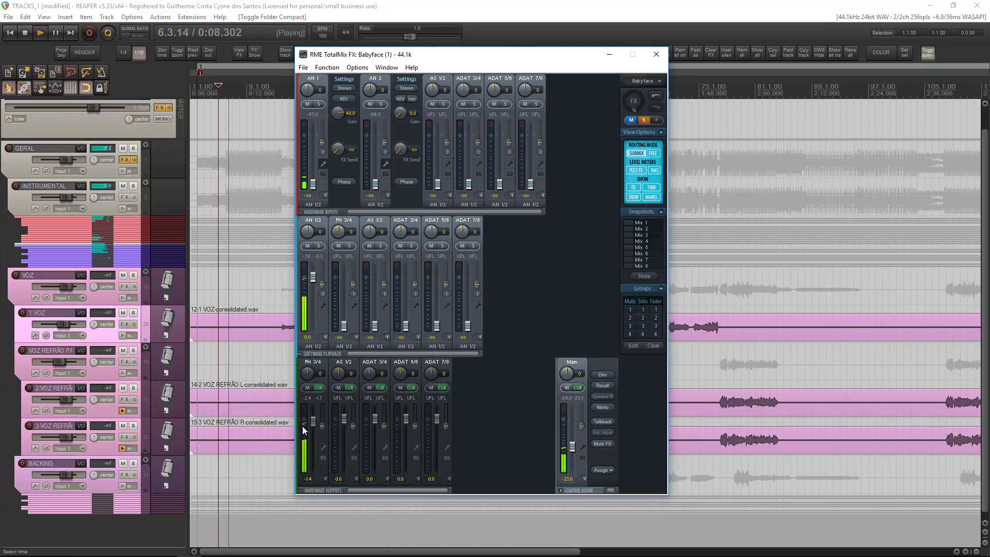
left_click_drag(314, 438, 314, 441)
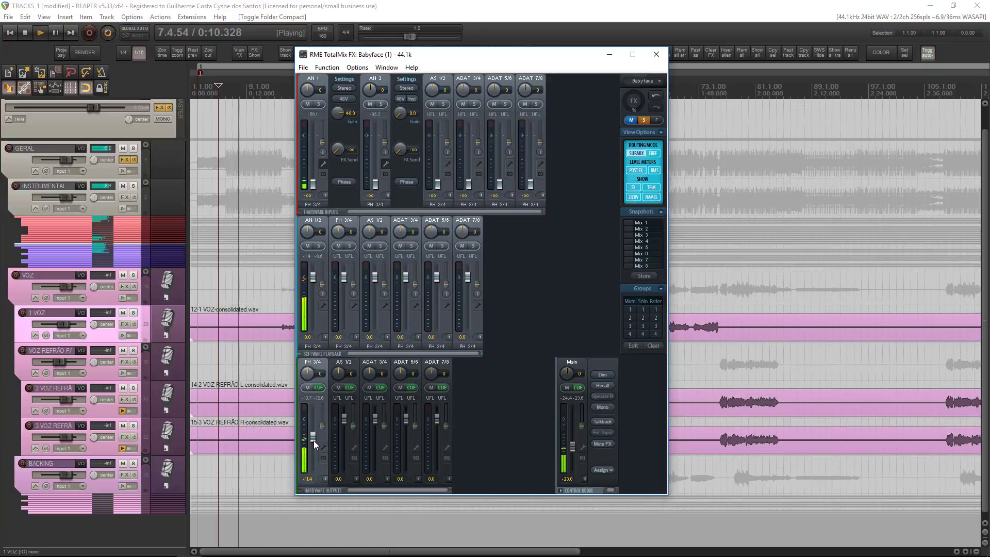
left_click(150, 86)
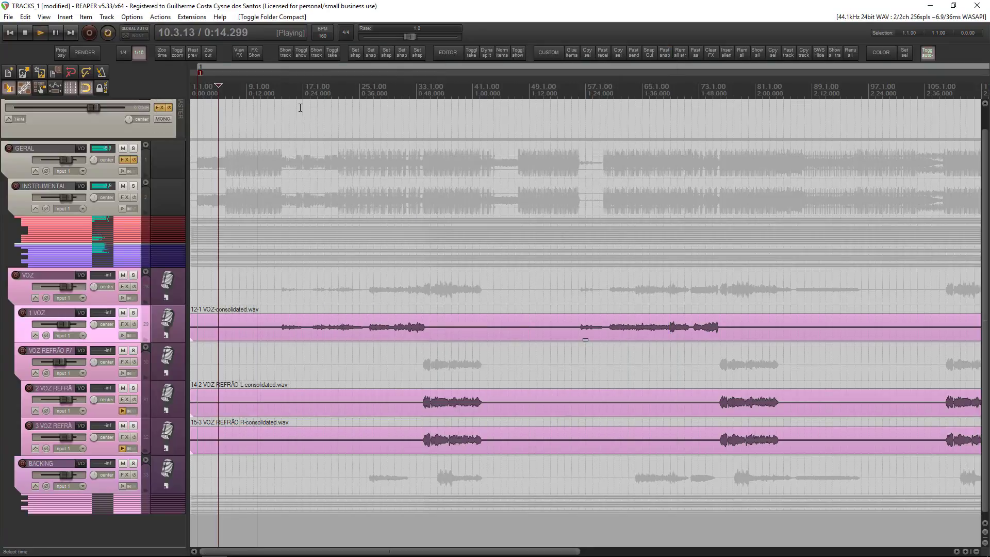
- Widen the track controls and reset the 1 VOZ track's volume to 0.00 dB during playback from bar 14
left_click(281, 91)
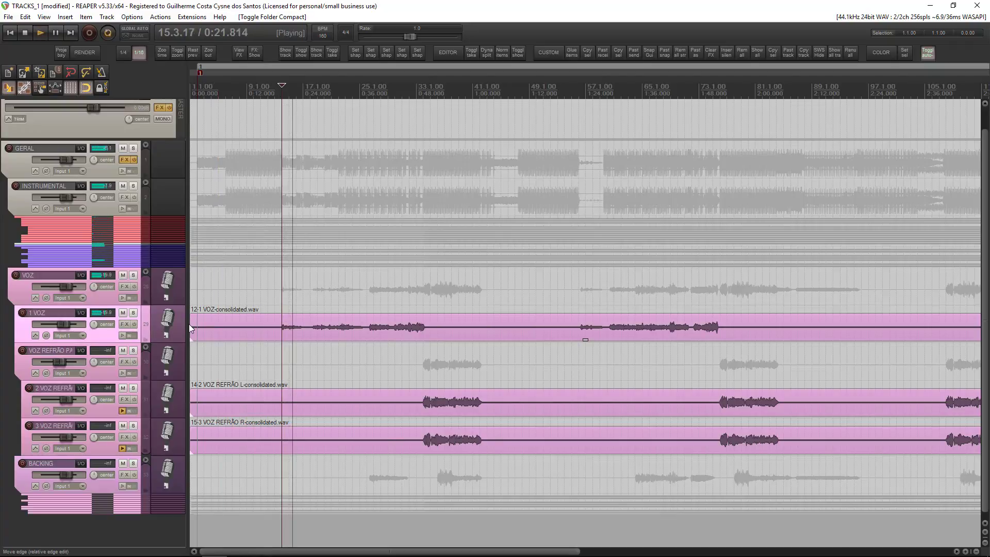
left_click_drag(189, 325, 245, 315)
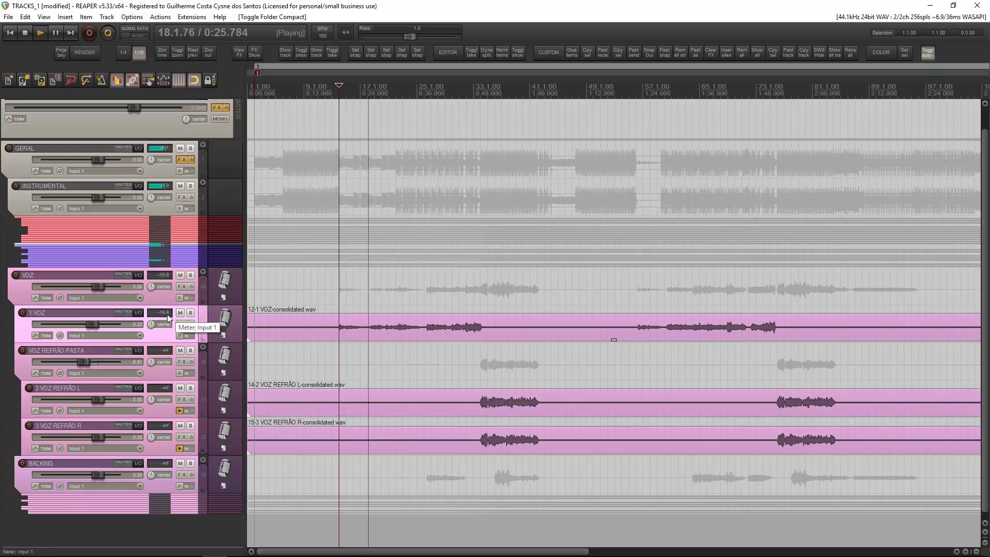
double_click(94, 324)
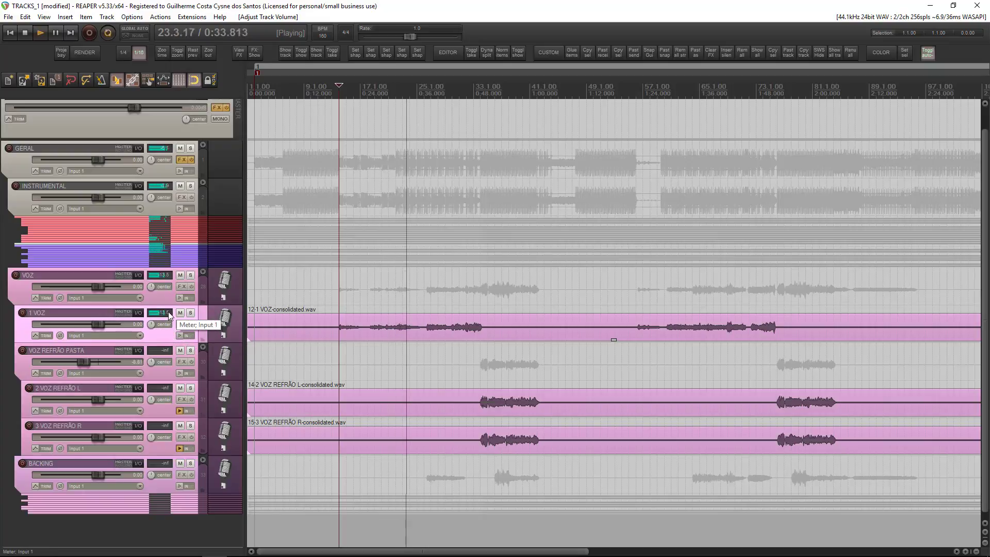
key("space")
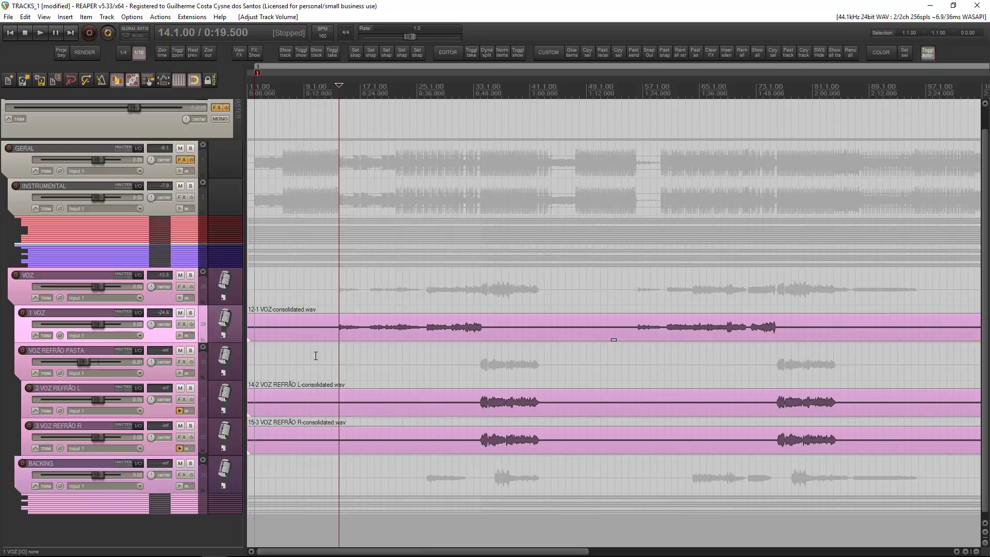
- Insert the FabFilter Pro-Q 2 equalizer on the 1 VOZ track and reposition its window for full view
left_click(182, 324)
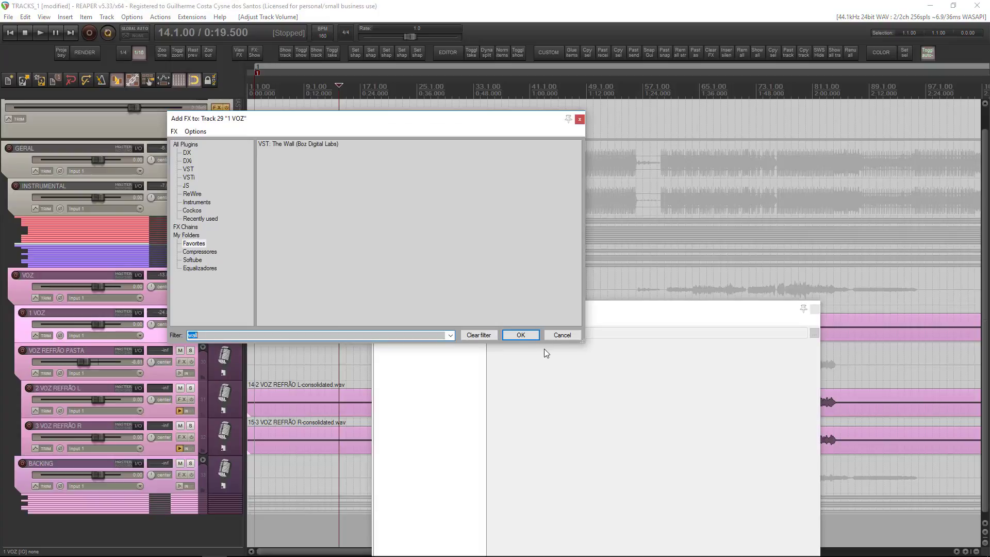
type("pro q")
left_click(204, 269)
double_click(318, 145)
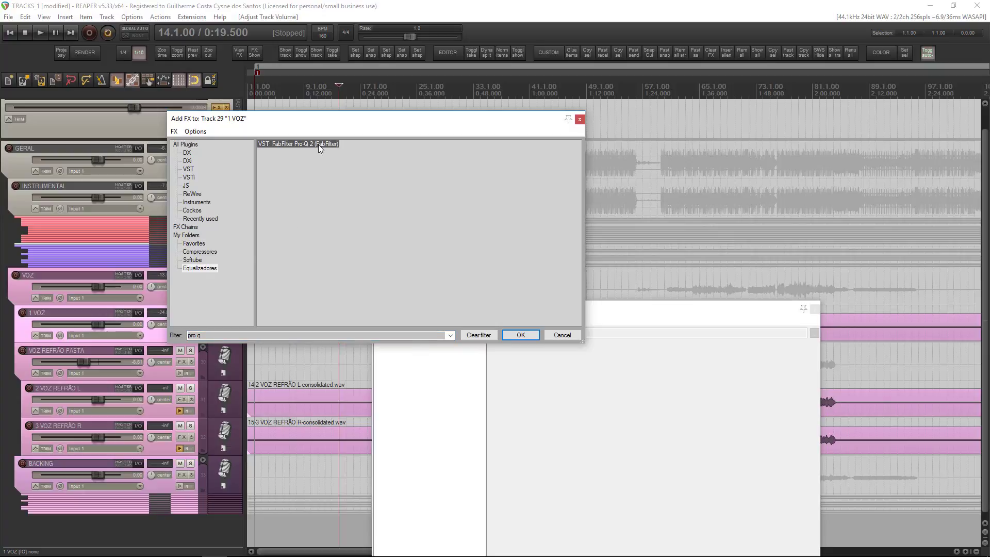
left_click_drag(640, 241, 641, 130)
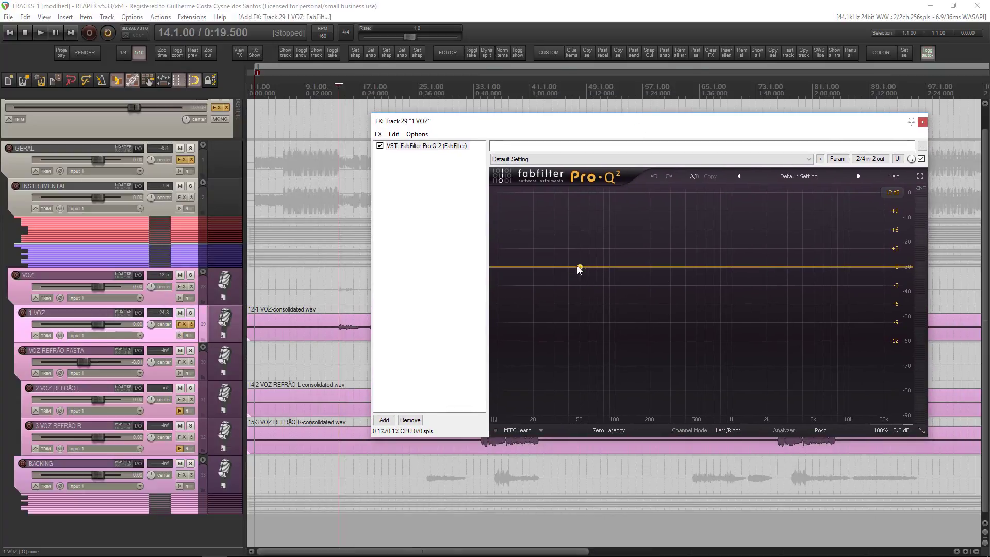
- Create a Low Cut band in Pro-Q 2 with its frequency at about 100 Hz
left_click_drag(579, 268, 577, 272)
left_click(524, 381)
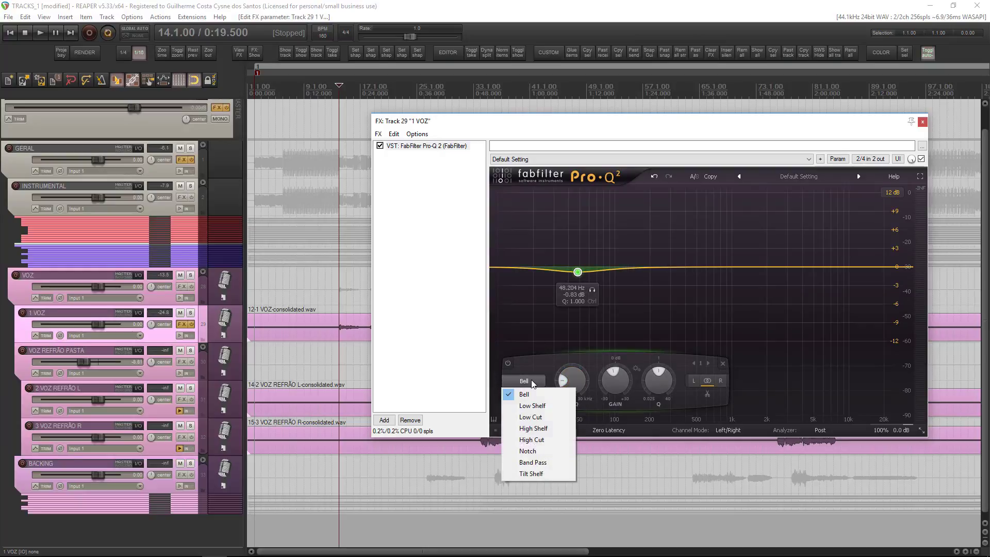
left_click(541, 417)
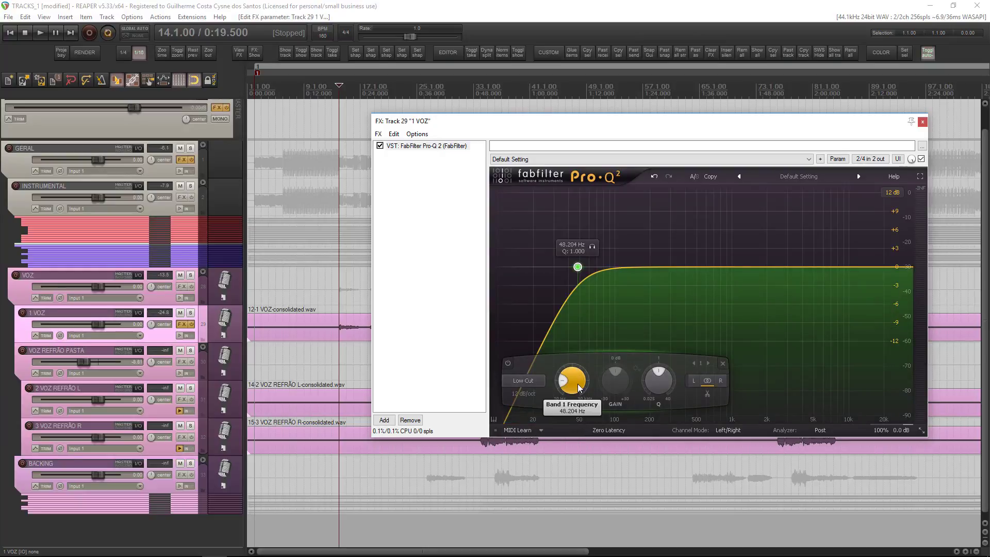
mouse_move(578, 388)
left_mouse_down()
mouse_move(587, 352)
mouse_move(582, 373)
left_mouse_up()
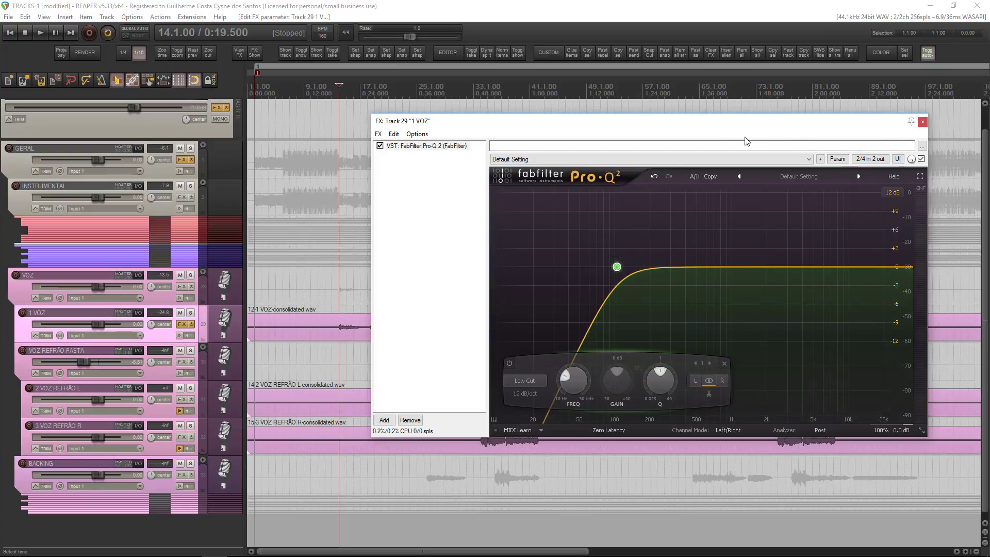
- Solo the 1 VOZ track and audition it through the equalizer in playback from bar 25
left_click_drag(714, 121, 800, 346)
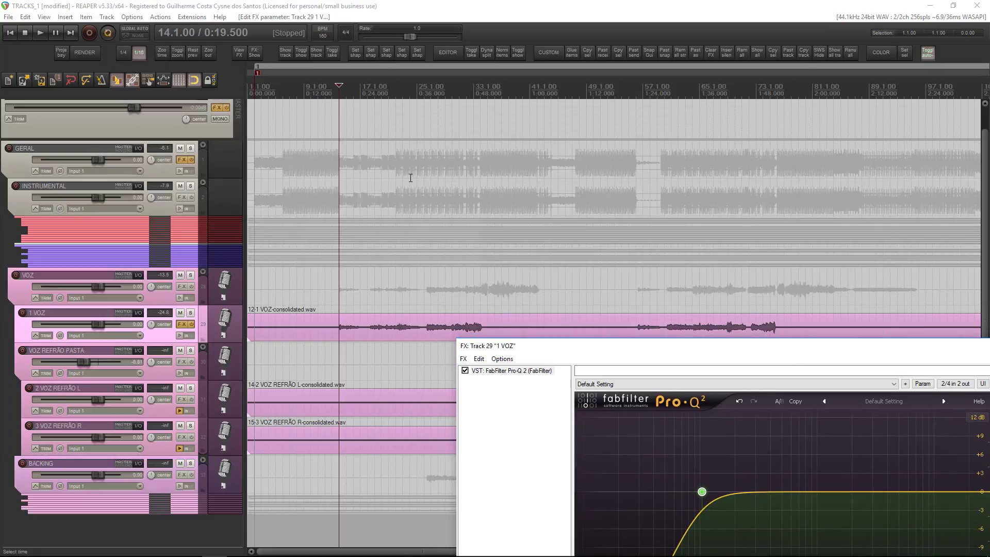
left_click(424, 97)
key("space")
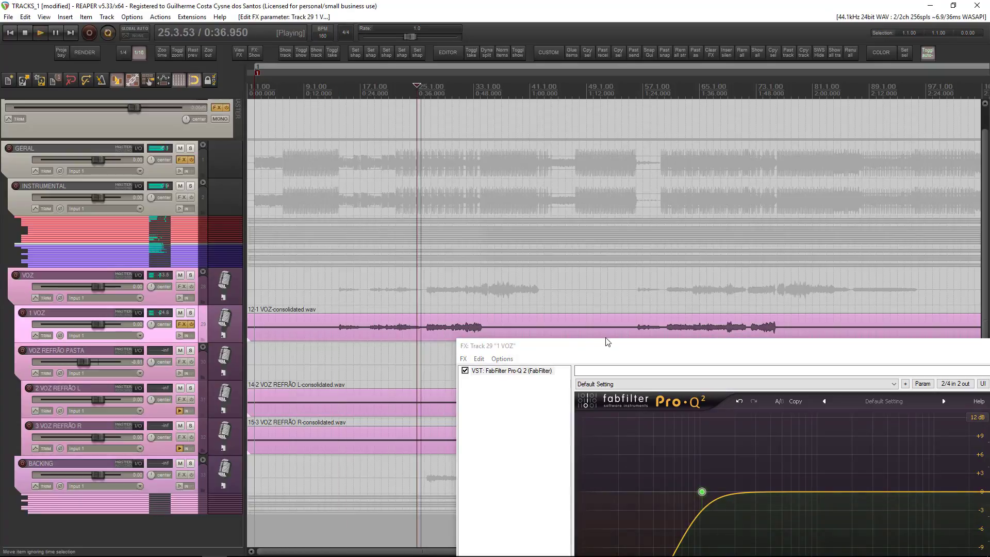
left_click_drag(635, 346, 563, 140)
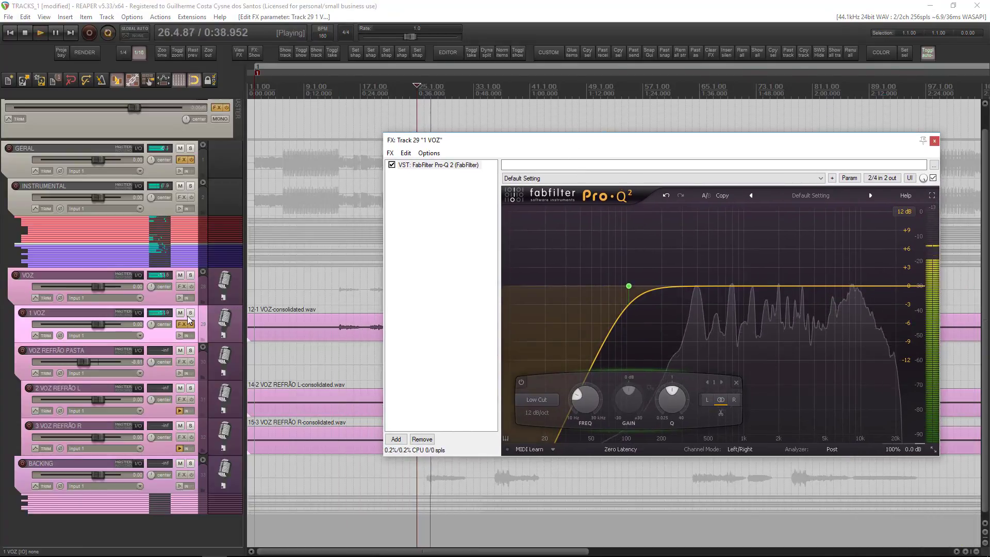
left_click(191, 314)
left_click_drag(629, 145, 563, 160)
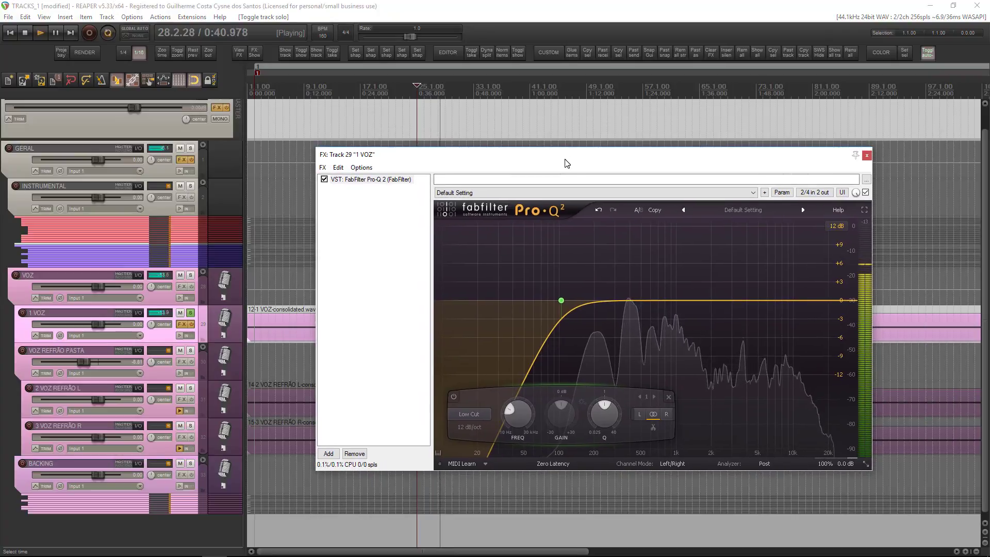
key("space")
- Add a second bell band boosted by 8.25 dB at about 210 Hz with a Q of 2.978
left_click(648, 301)
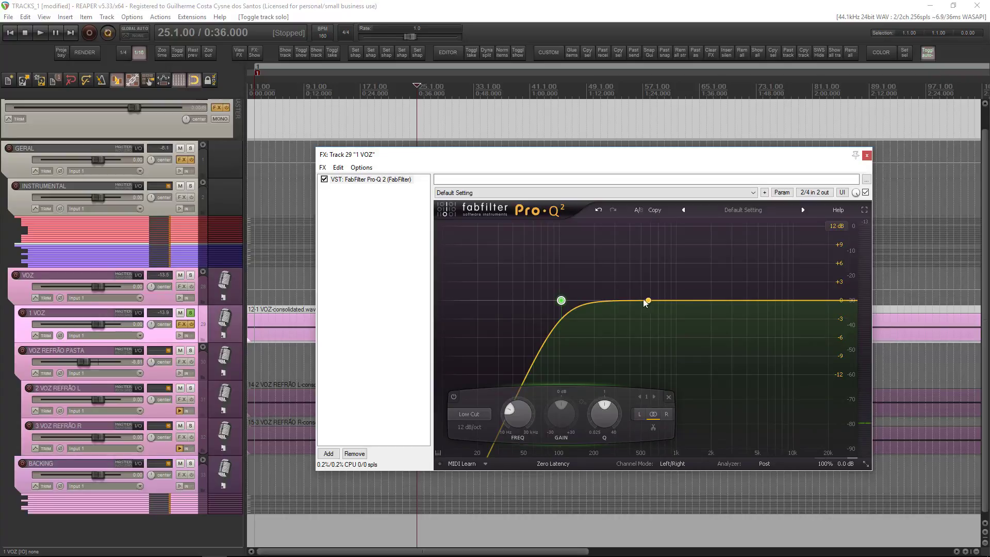
left_click_drag(651, 302, 658, 292)
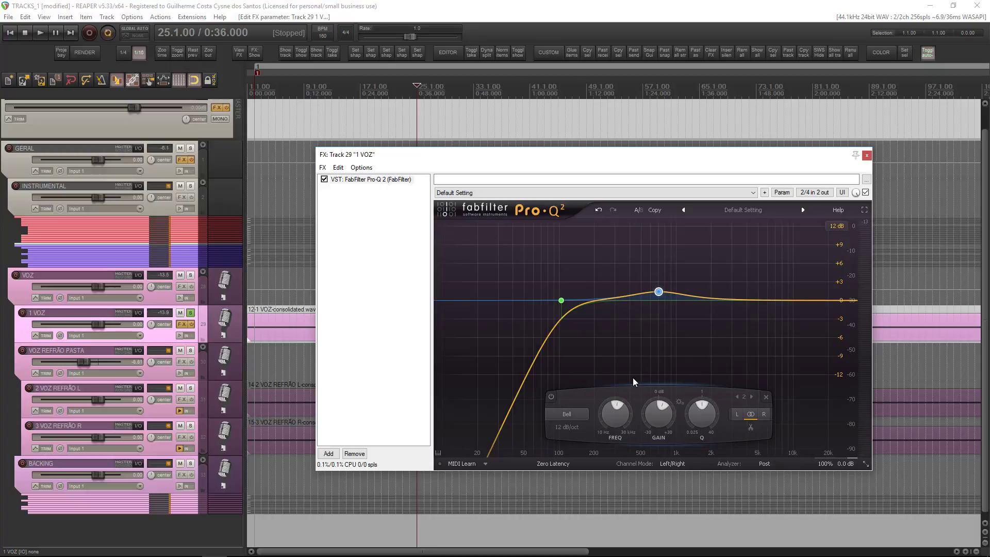
left_click_drag(705, 421, 710, 402)
mouse_move(658, 290)
left_click_drag(661, 295, 598, 252)
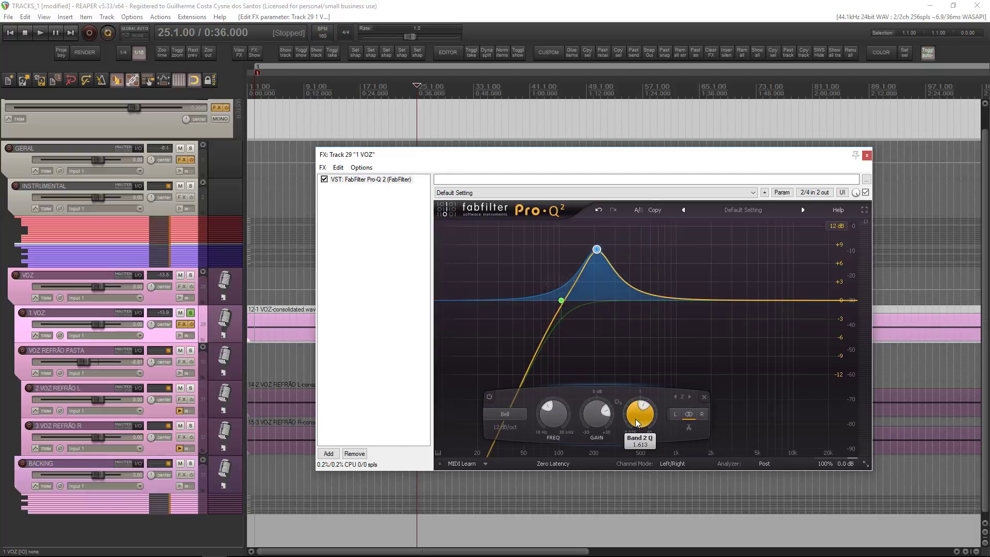
left_click_drag(635, 419, 637, 401)
mouse_move(620, 301)
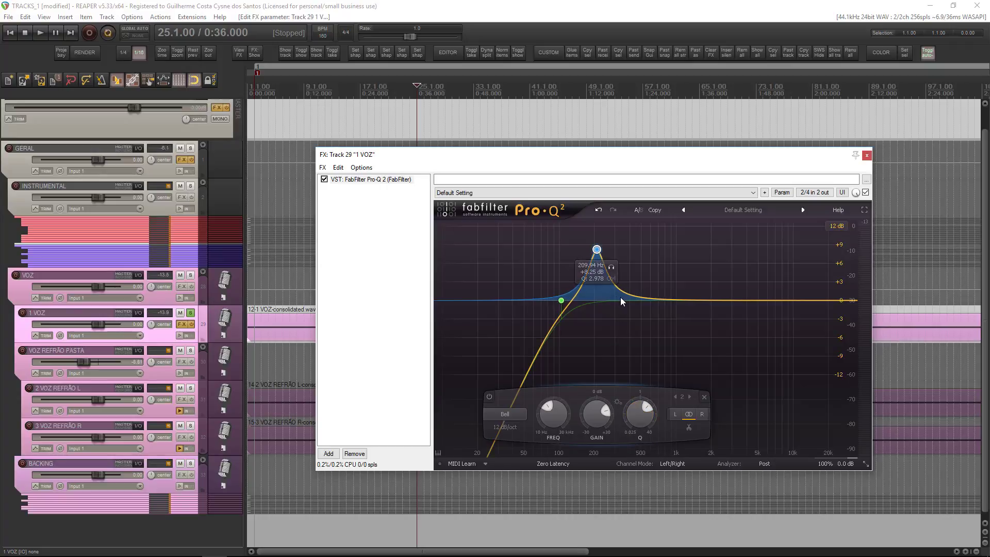
- Audition the boosted bell band in playback and turn it into a cut of about 1 dB just below 200 Hz
key("space")
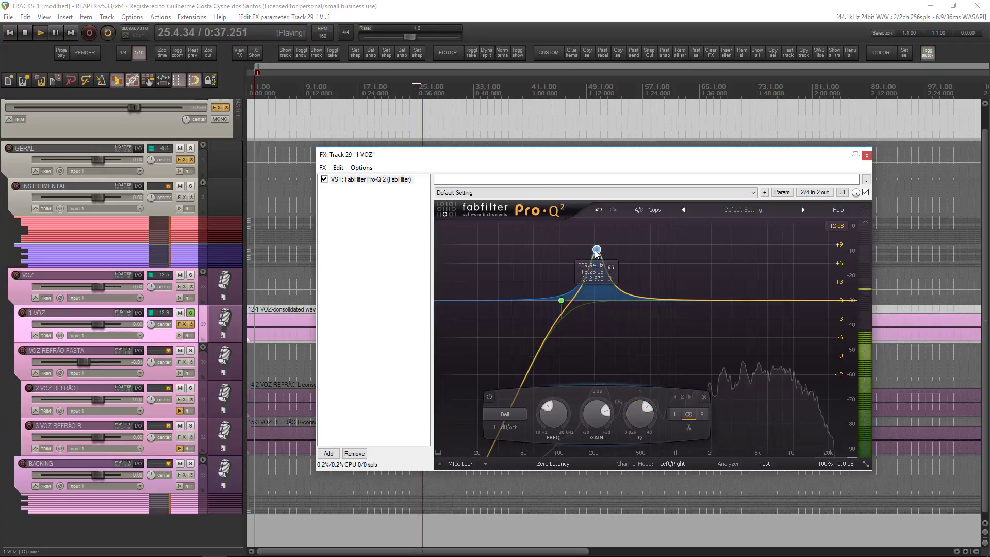
mouse_move(597, 249)
left_mouse_down()
mouse_move(617, 245)
mouse_move(572, 258)
mouse_move(580, 267)
mouse_move(590, 236)
left_mouse_up()
left_click_drag(590, 414, 586, 466)
key("space")
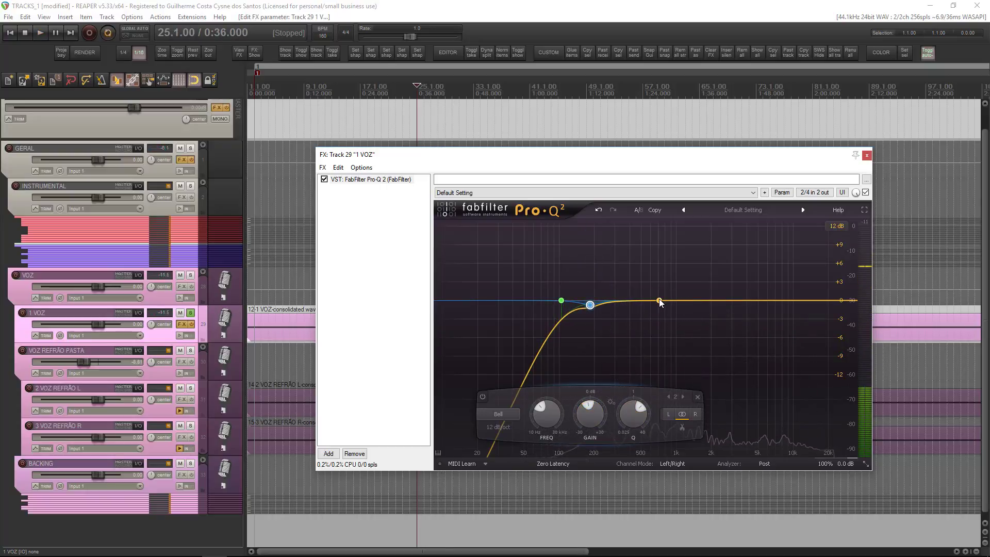
- Add a third bell band with a Q of 1.549, tune it by ear to about 710 Hz, and set a cut of 1.57 dB
double_click(673, 294)
left_click_drag(709, 413, 711, 400)
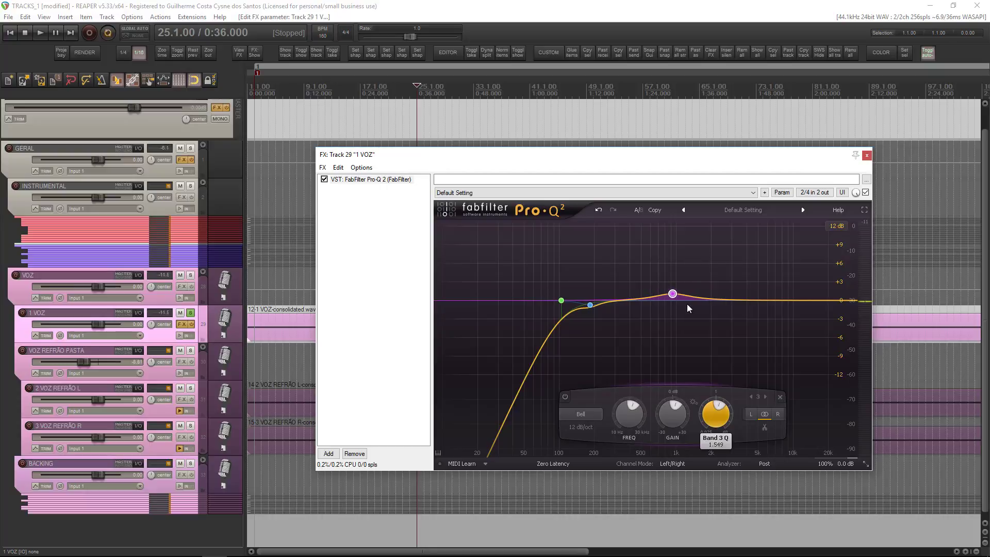
key("space")
left_click_drag(679, 296, 658, 236)
key("space")
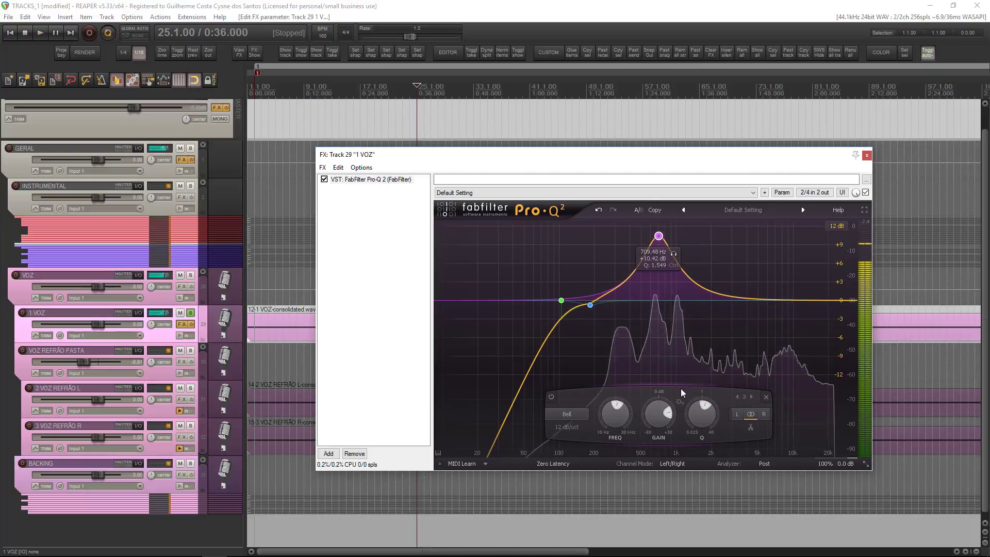
left_click_drag(657, 418, 659, 476)
- Add a fourth bell band, sweep it boosted during playback to about 2400 Hz with a Q of 1.953, and set its gain to -2.21 dB
key("space")
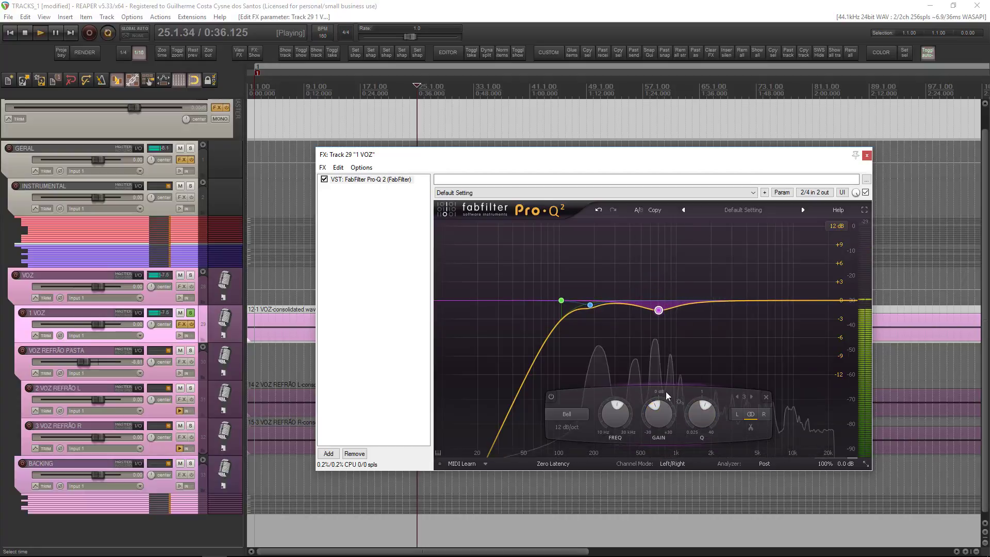
left_click_drag(740, 301, 732, 263)
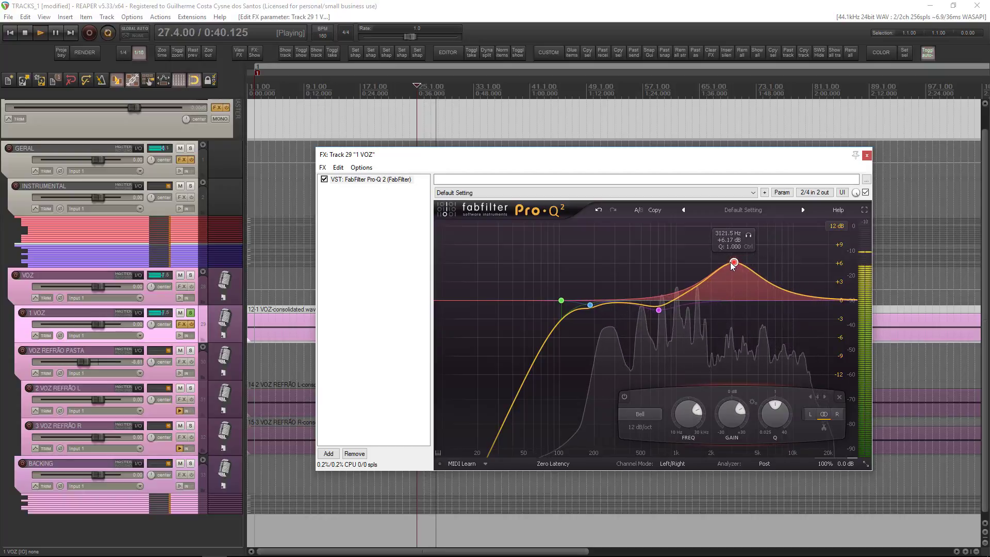
left_click_drag(774, 410, 771, 402)
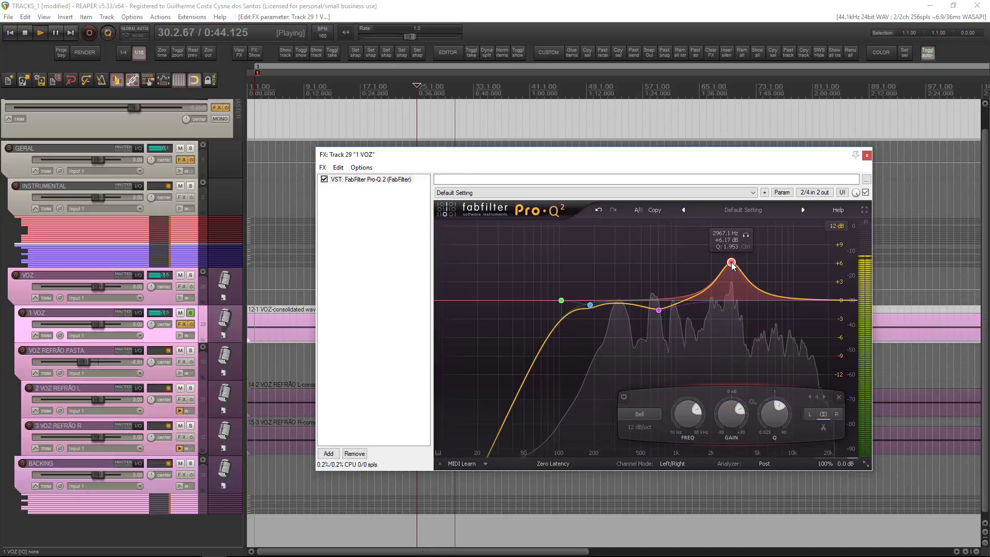
left_click_drag(731, 263, 721, 237)
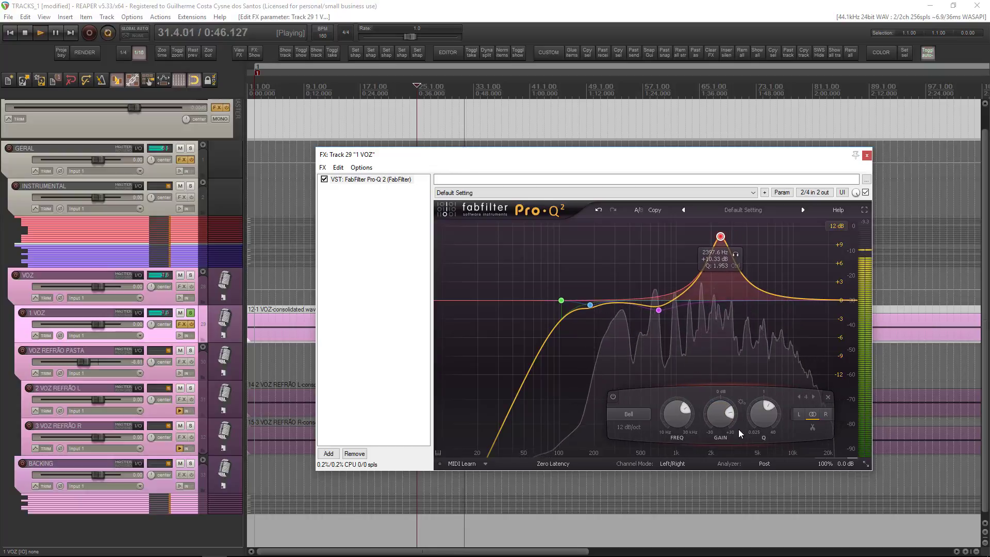
key("space")
left_click_drag(719, 423, 718, 478)
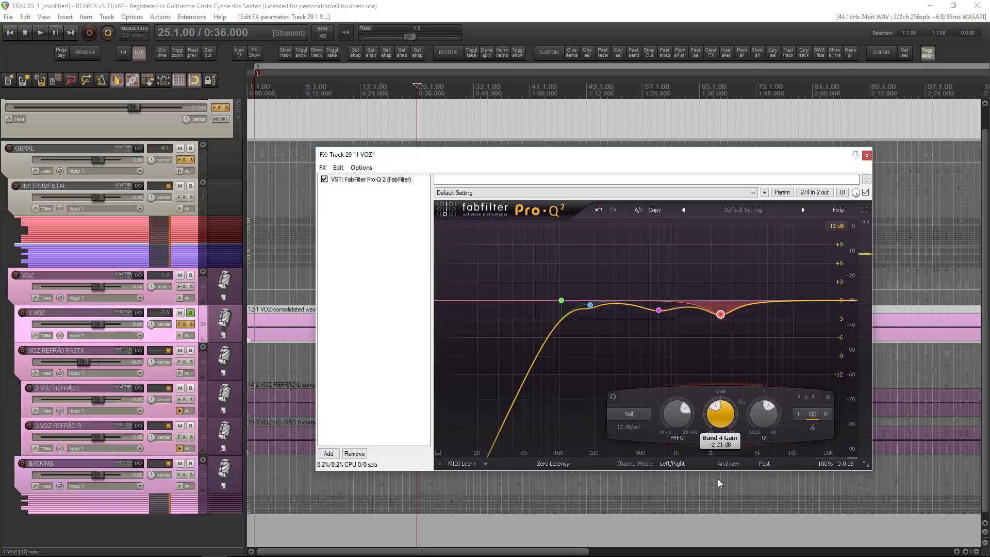
- Deepen the cut of the bell band near 710 Hz to about 2 dB while listening in playback
left_click(660, 311)
key("space")
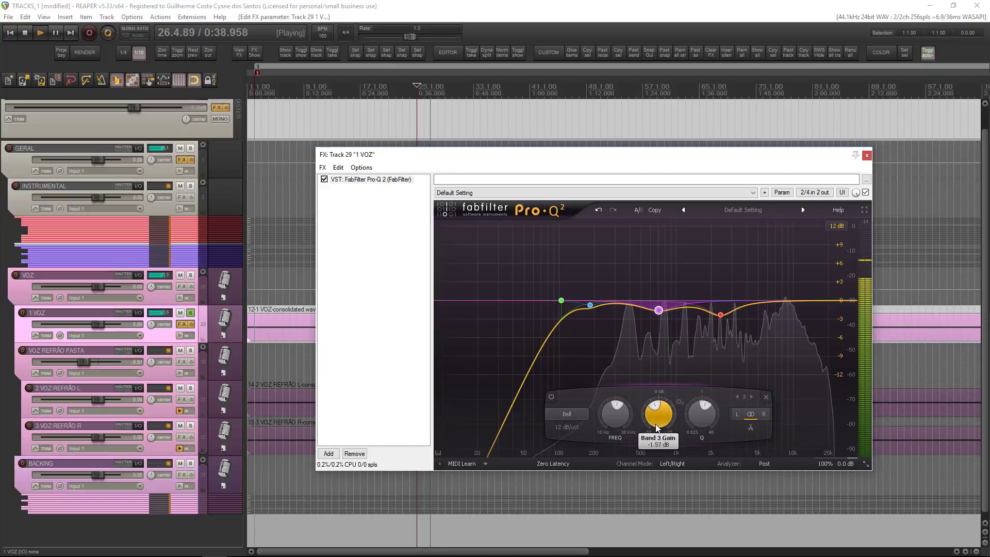
left_click_drag(655, 421, 659, 434)
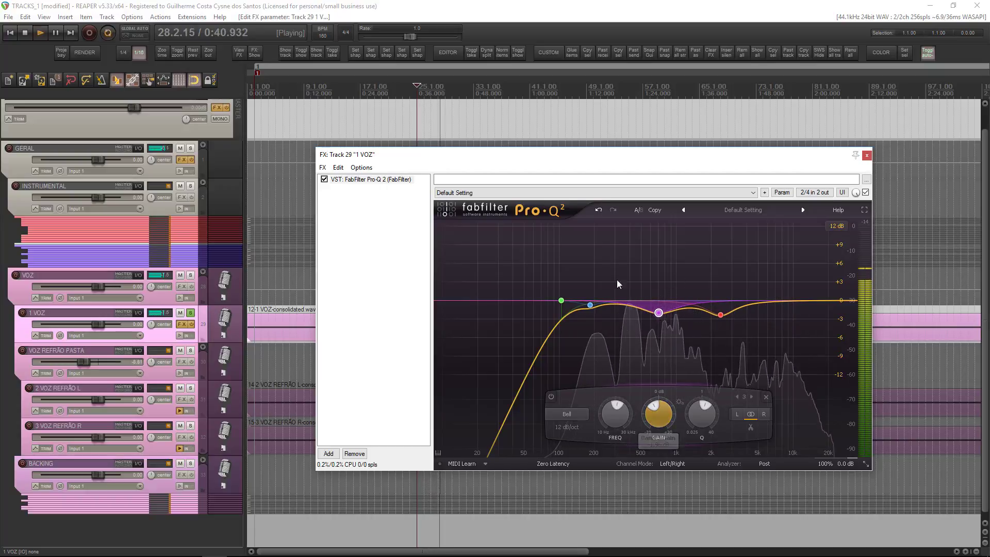
key("space")
left_click_drag(585, 155, 598, 130)
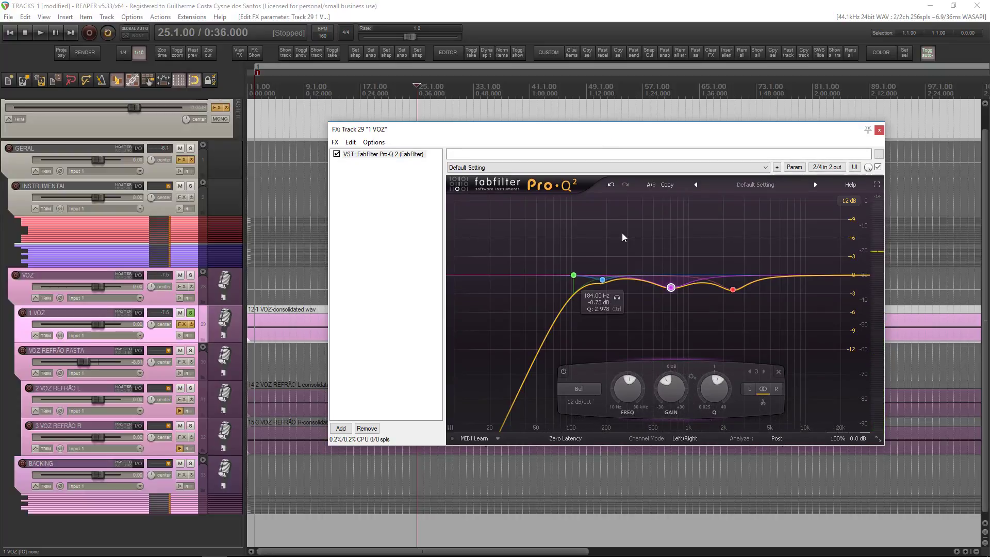
left_click(348, 418)
left_click(341, 428)
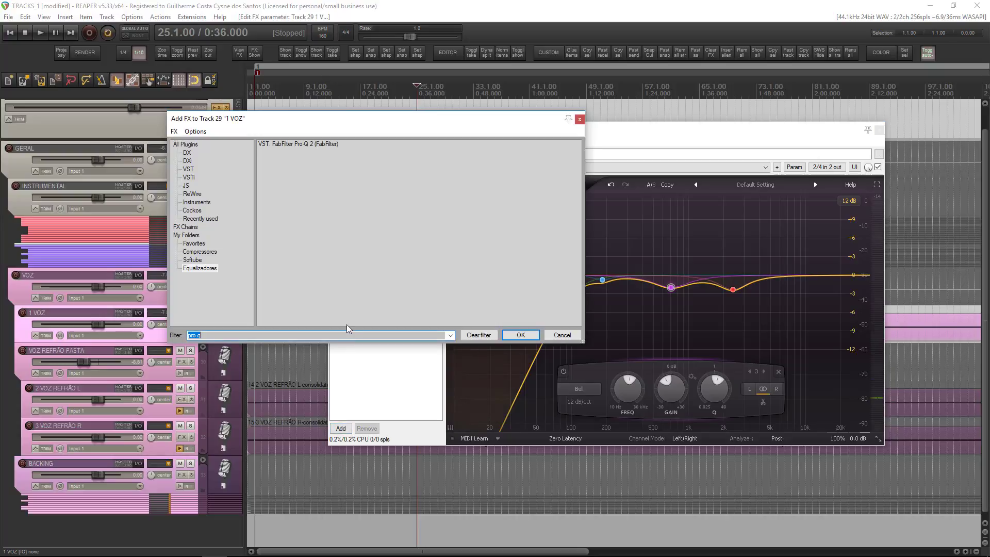
key("Escape")
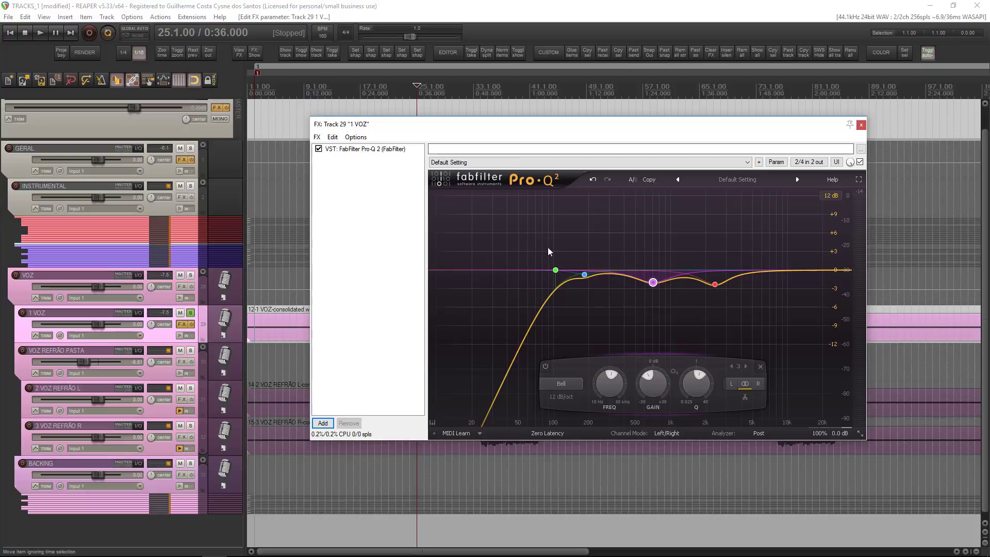
left_click_drag(624, 128, 598, 488)
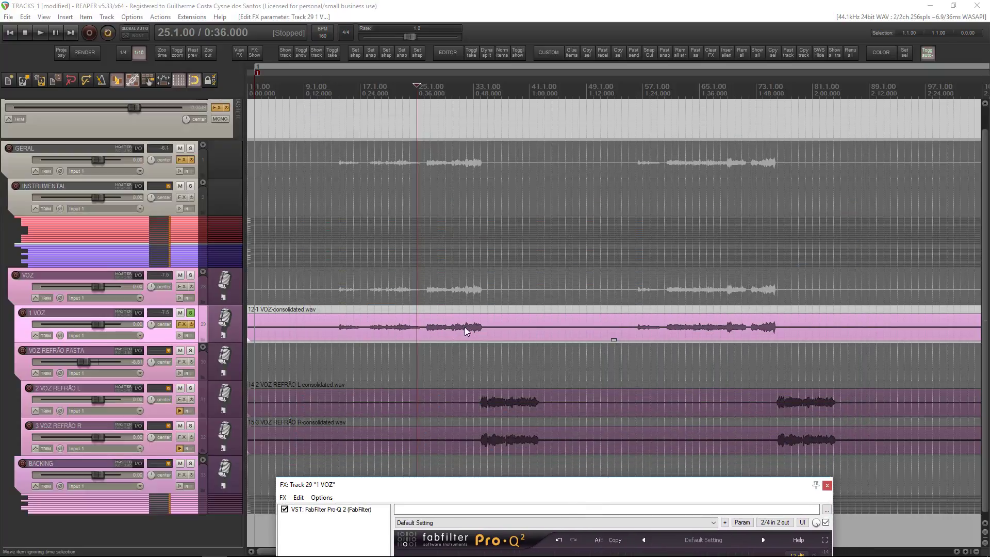
left_click_drag(593, 490, 637, 139)
- Add the CLA-2A Mono (Waves) compressor after Pro-Q 2 on 1 VOZ, keeping its window clear of the vocal waveform
left_click(334, 432)
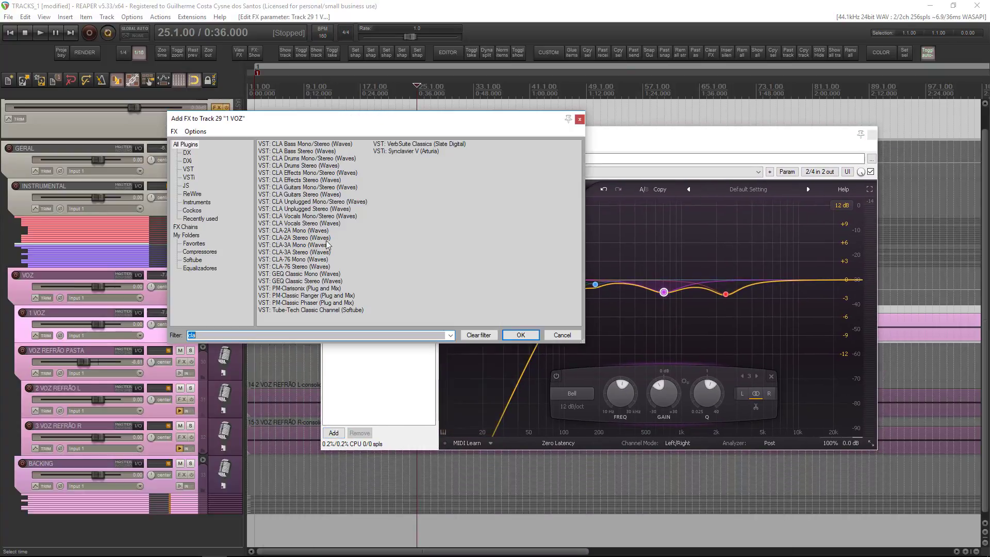
double_click(289, 231)
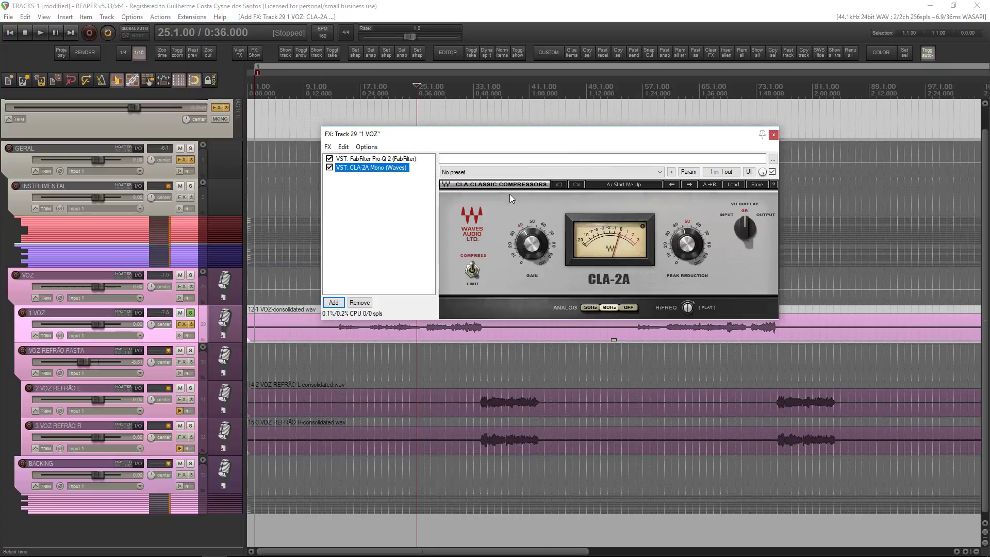
left_click_drag(498, 135, 511, 89)
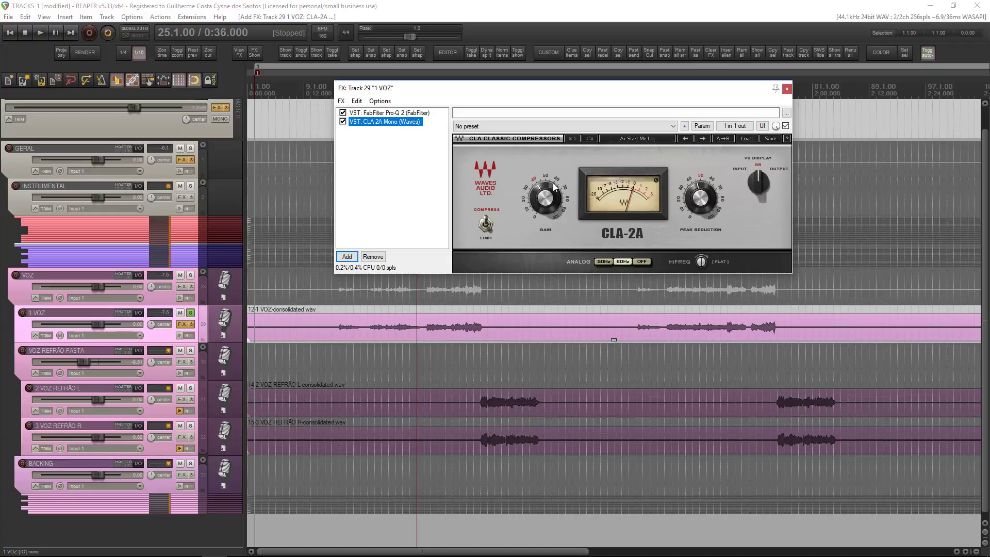
- Audition the compressed vocal from bar 25 and set a time selection from bar 30 to bar 35
key("space")
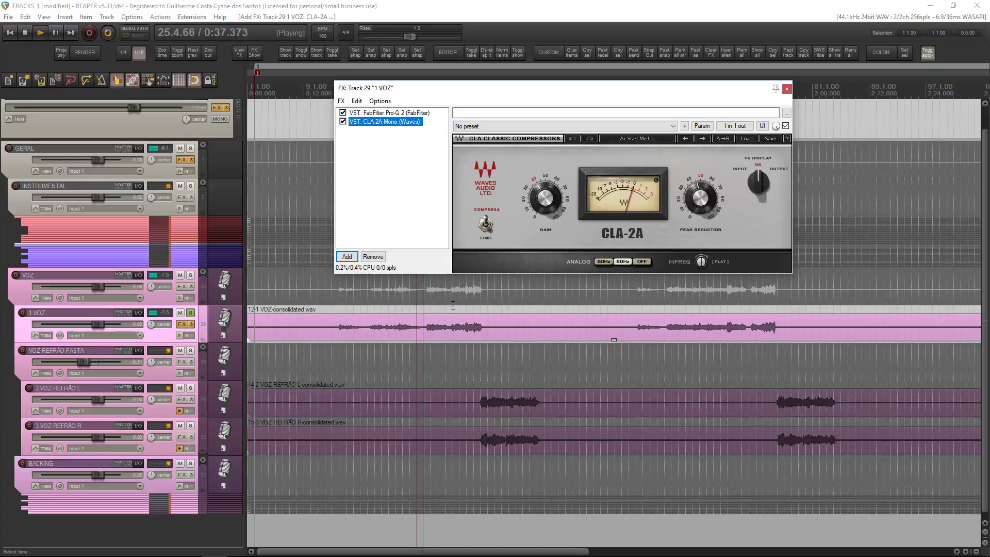
key("space")
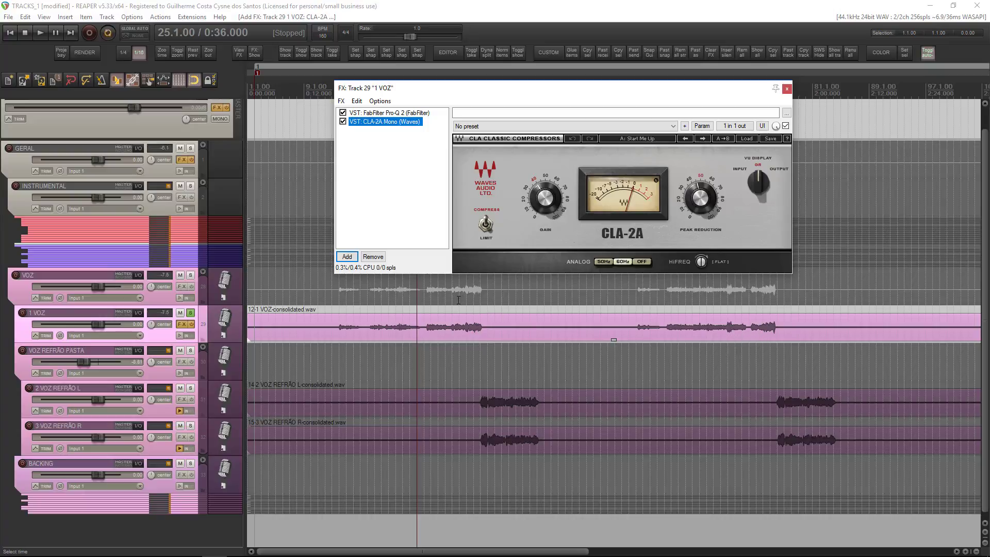
left_click_drag(453, 302, 488, 304)
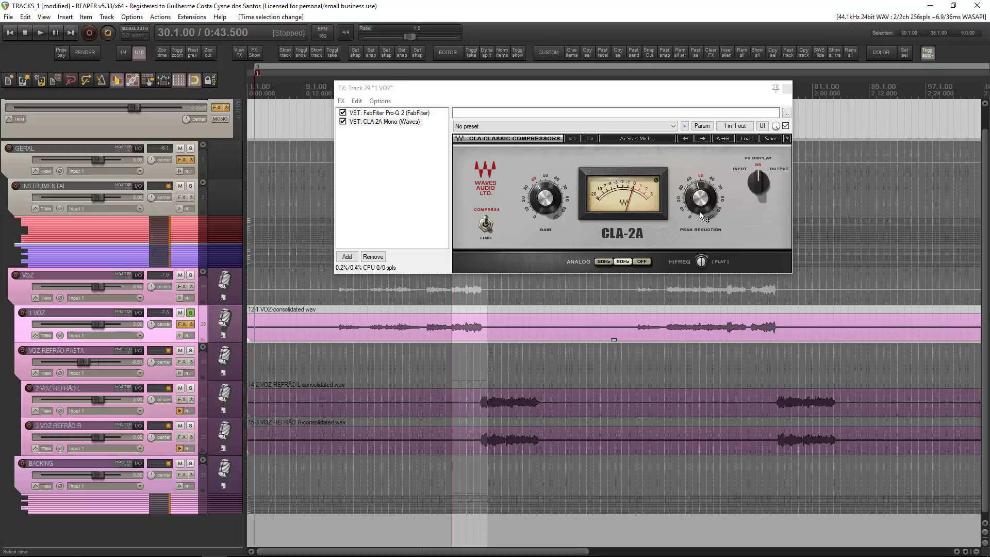
- Play the selection and fine-tune the CLA-2A Peak Reduction on the vocal by ear
key("space")
left_click_drag(701, 200, 702, 197)
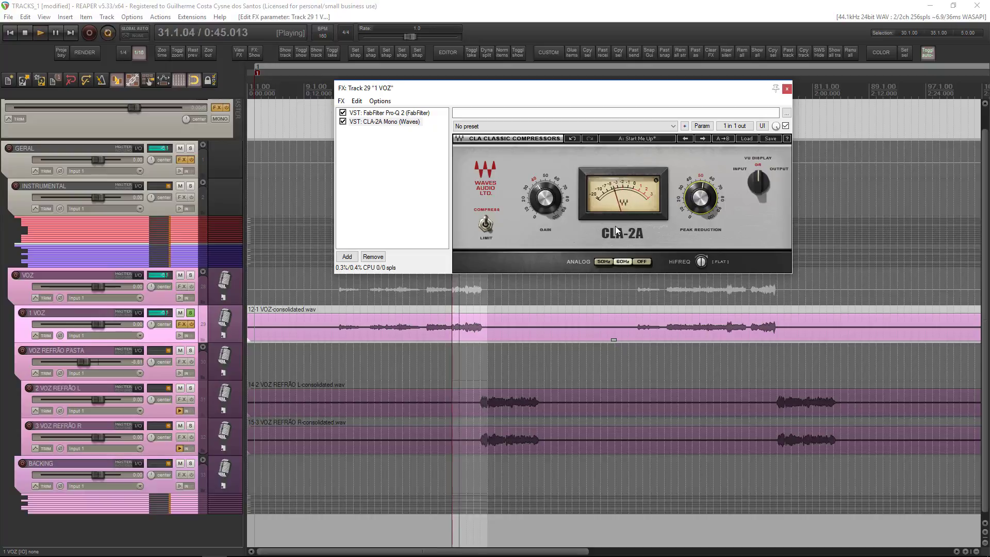
left_click_drag(697, 206, 697, 205)
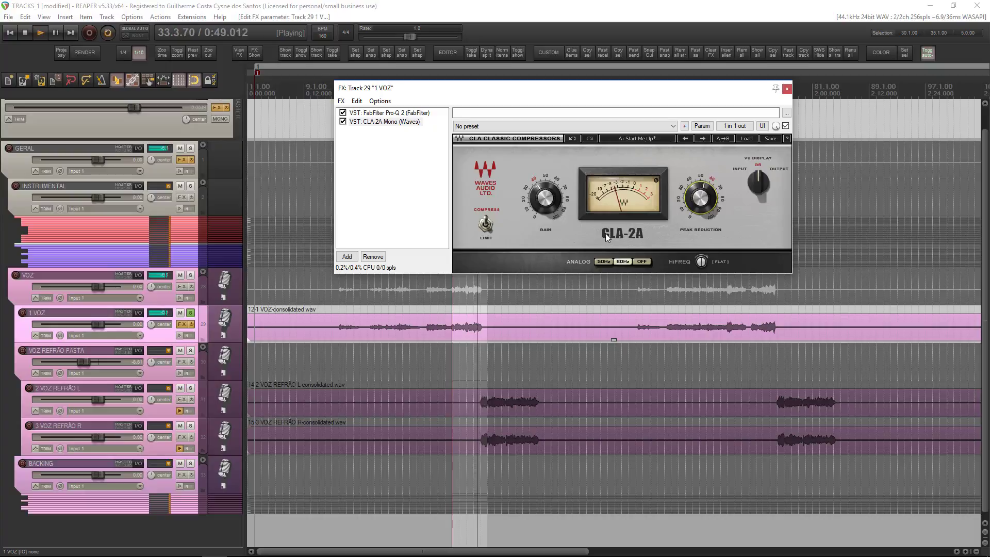
key("space")
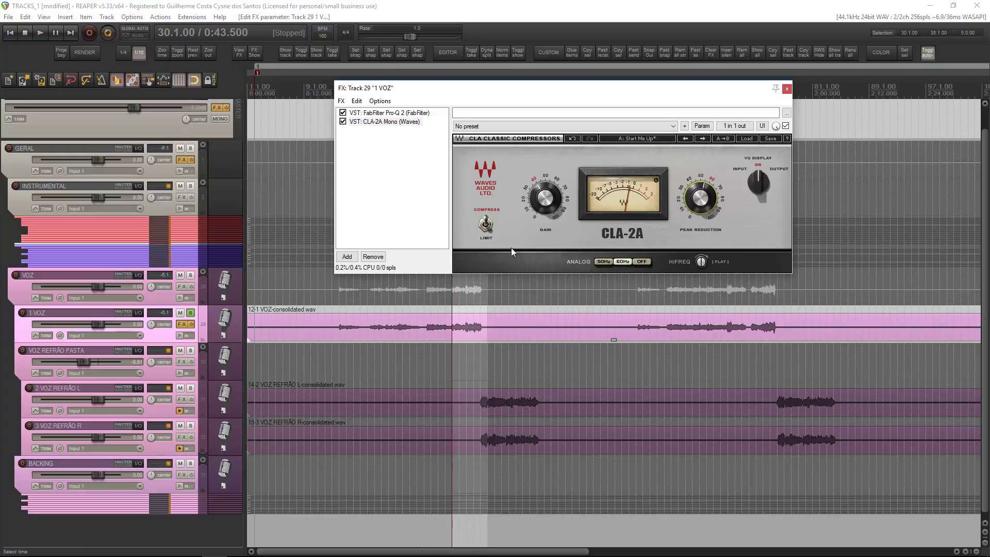
- Fine-tune the CLA-2A Gain and audition 1 VOZ unsoloed within the full mix
left_click_drag(548, 203, 547, 204)
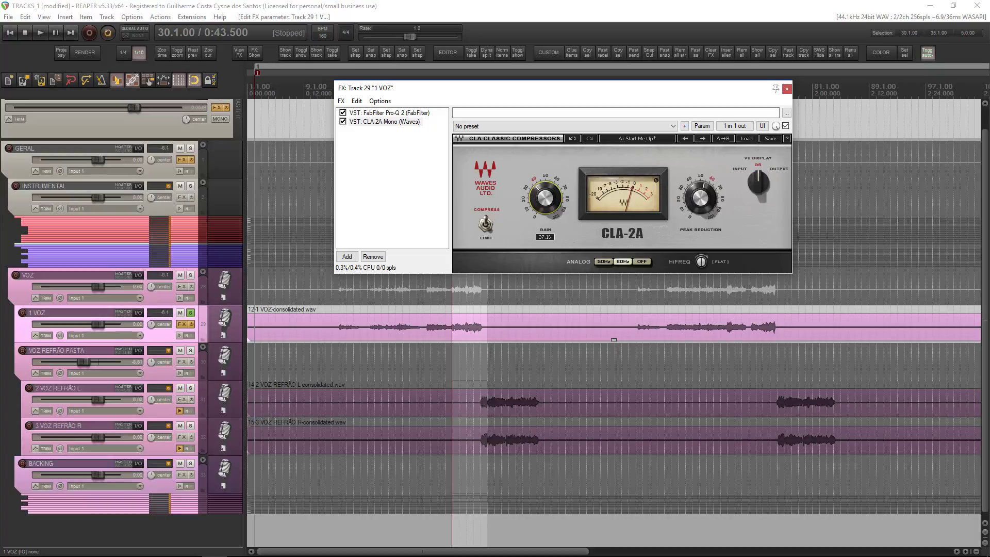
left_click_drag(547, 205, 548, 205)
left_click(190, 313)
key("space")
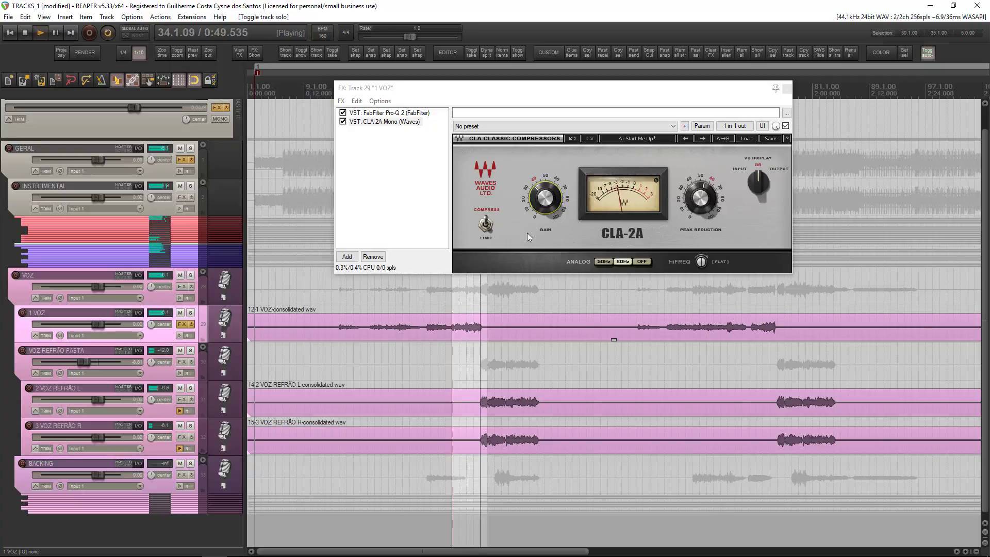
key("space")
- Add the SSLEQ Mono (Waves) equalizer after the CLA-2A in the 1 VOZ effects chain
left_click(411, 199)
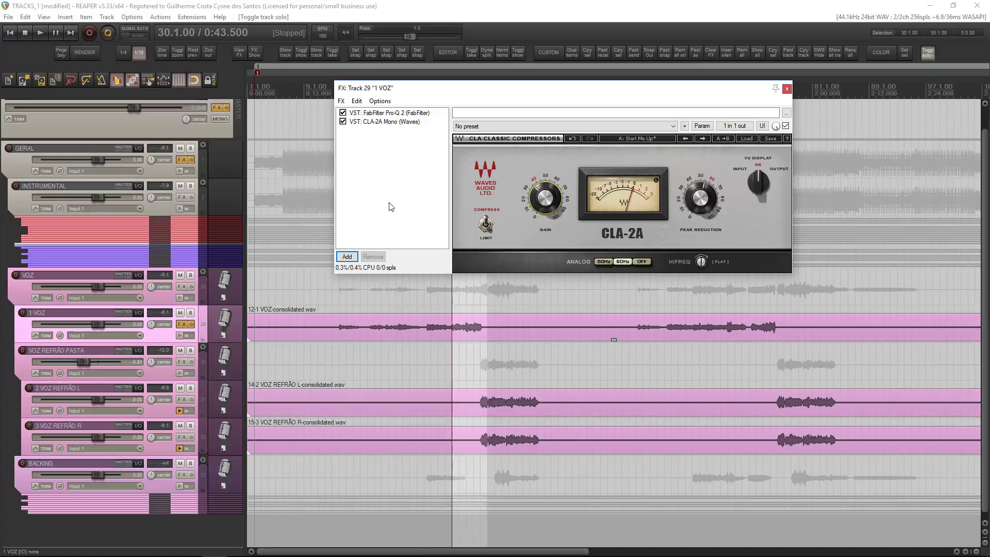
left_click(351, 256)
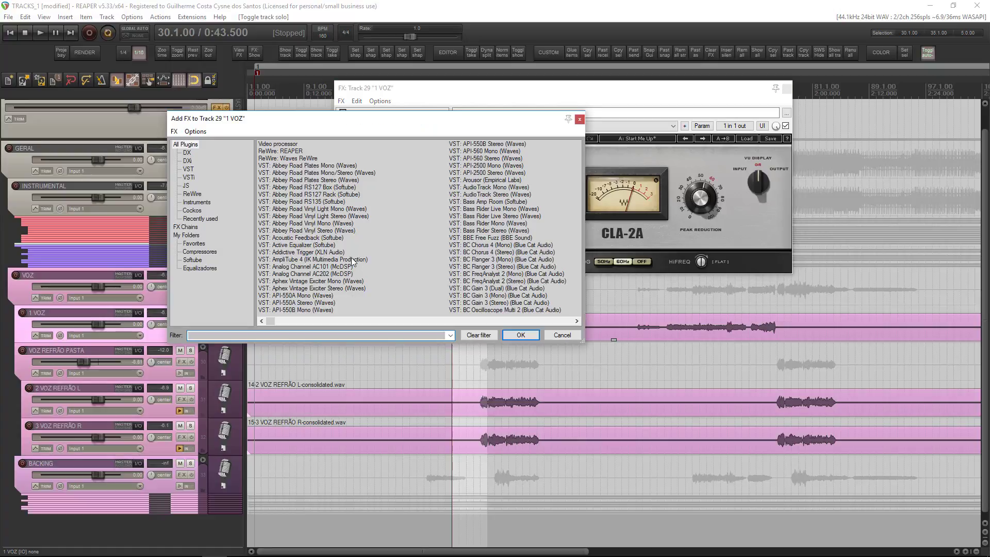
type("ssl")
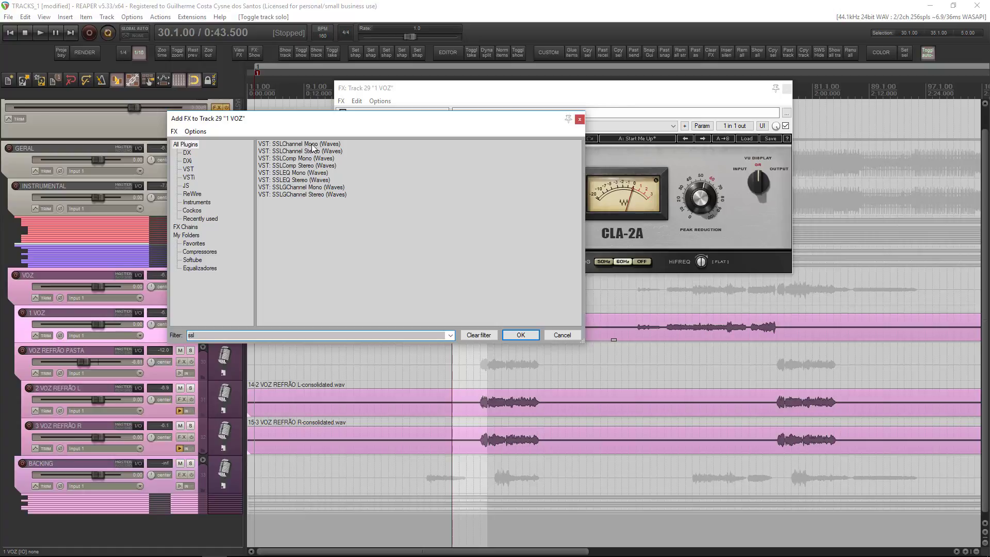
double_click(297, 174)
left_click_drag(604, 94, 578, 109)
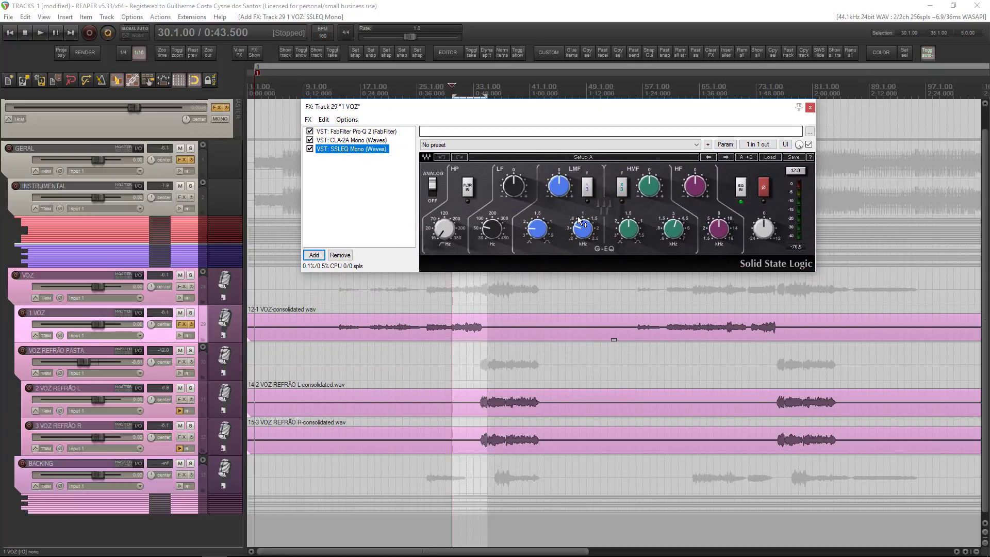
left_click_drag(579, 220, 604, 235)
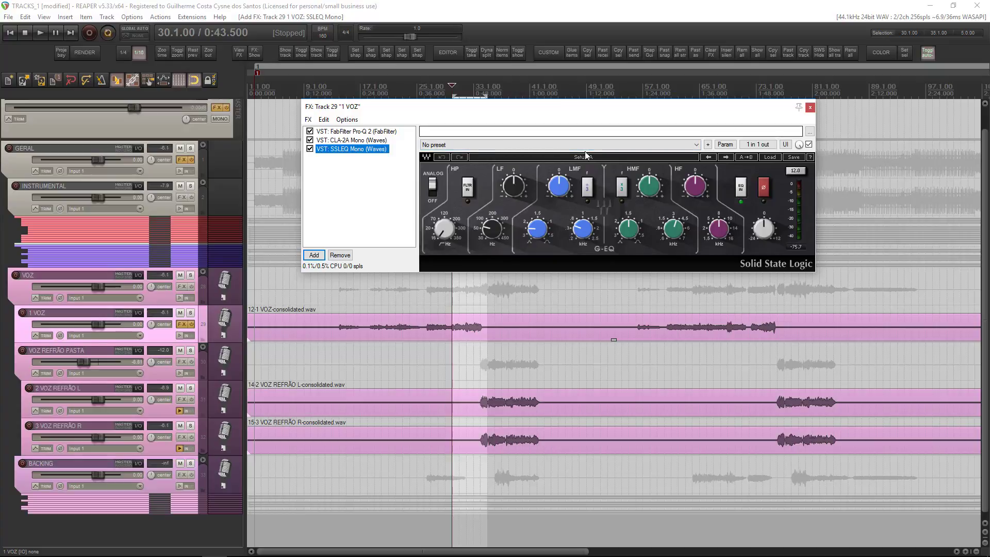
- Set a time selection from bar 26 to bar 36, solo 1 VOZ and audition it through the SSLEQ
key("space")
left_click_drag(428, 305, 495, 304)
left_click(191, 312)
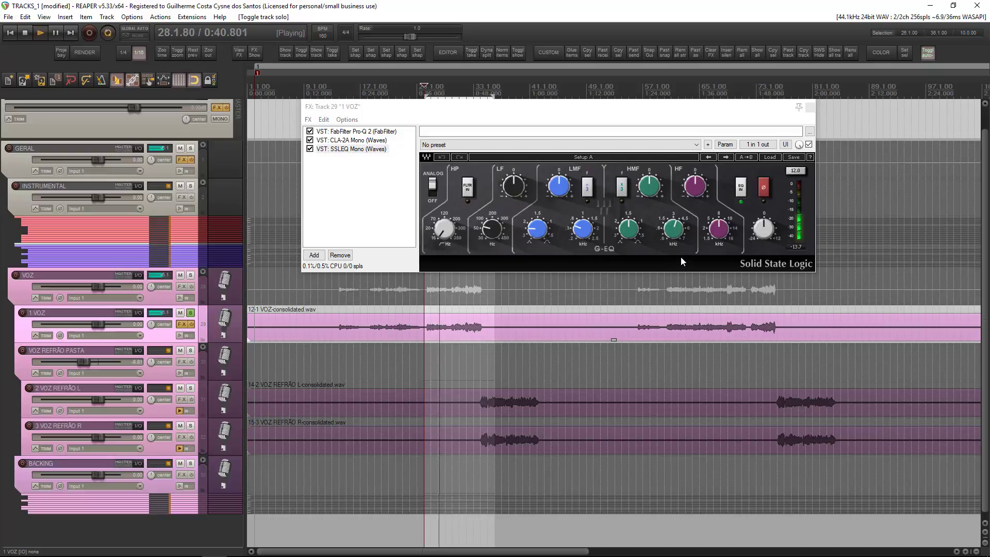
key("space")
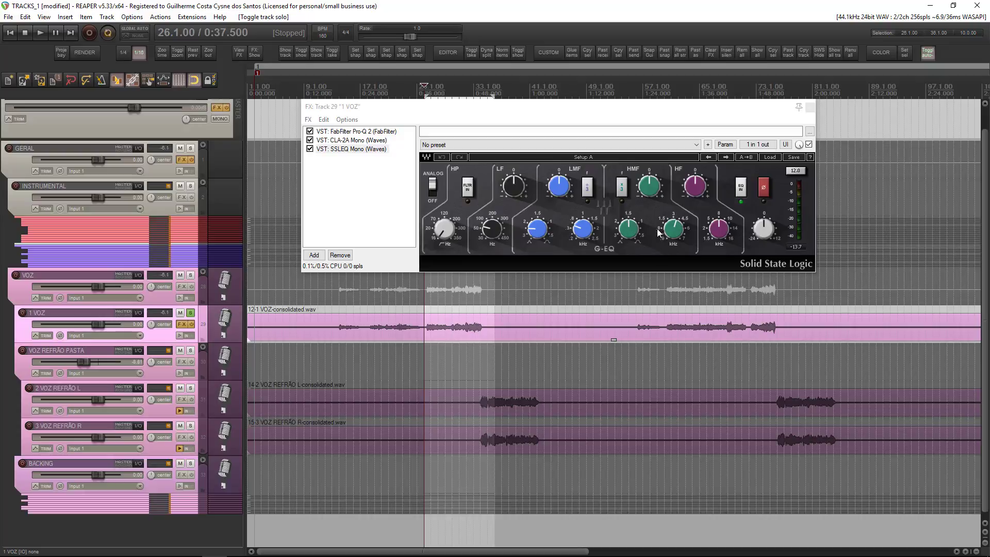
- Slightly boost the SSLEQ HMF gain while playing the soloed vocal from bar 26
key("space")
left_click_drag(649, 189, 649, 181)
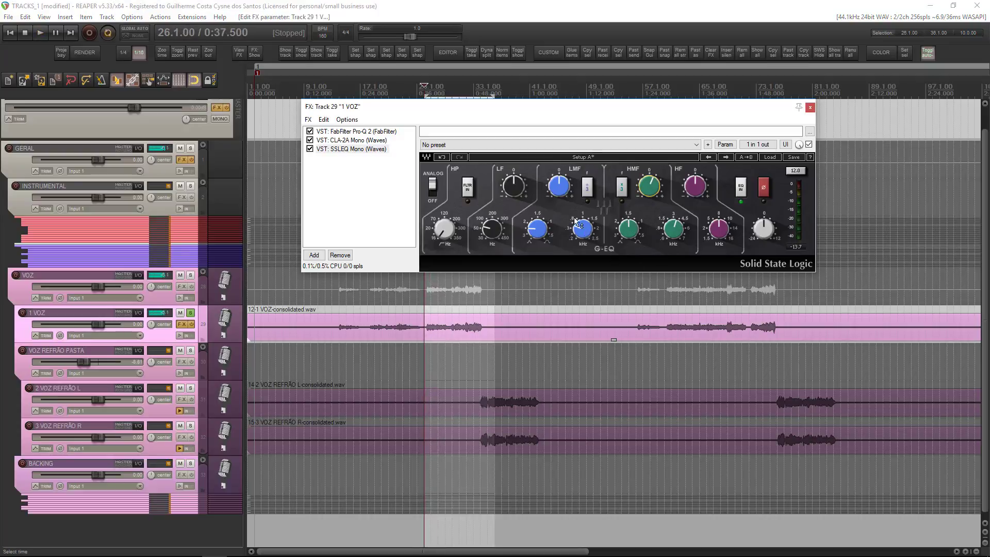
key("space")
- Raise the SSLEQ LMF frequency and slightly boost the LMF gain while auditioning the vocal
left_click(581, 240)
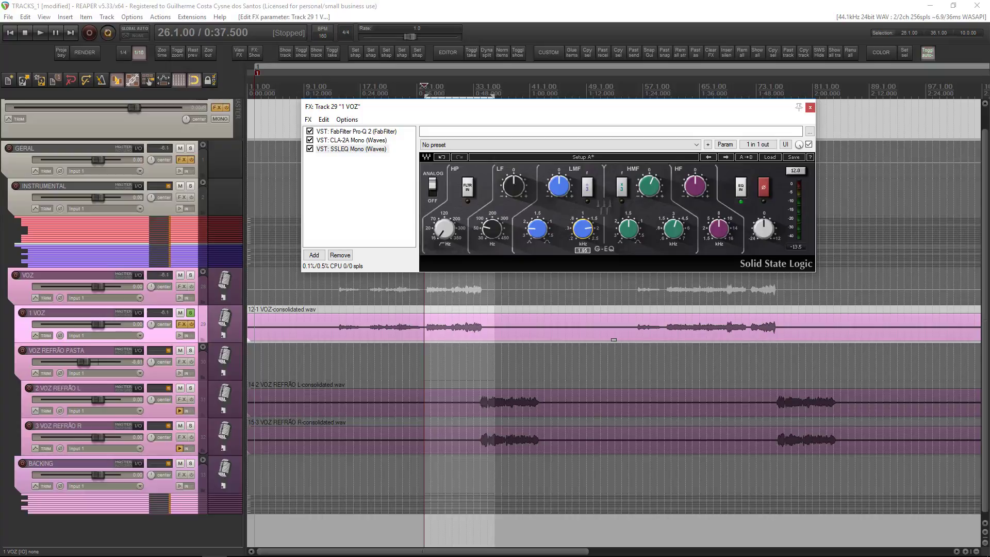
left_click_drag(583, 230, 583, 227)
key("space")
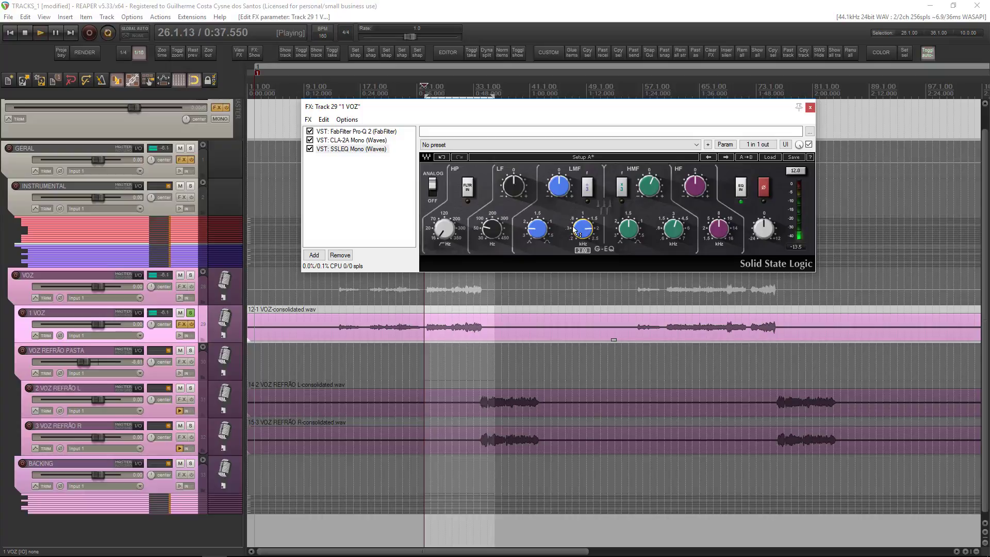
left_click(559, 187)
left_click_drag(558, 187, 559, 187)
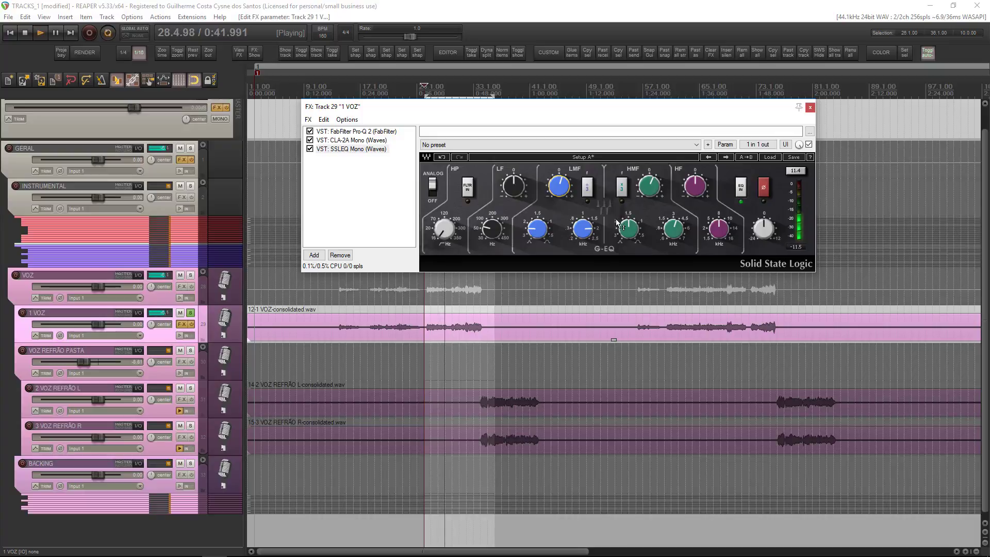
- Close the 1 VOZ effects chain, unsolo the track and audition the full mix with the time selection removed
key("space")
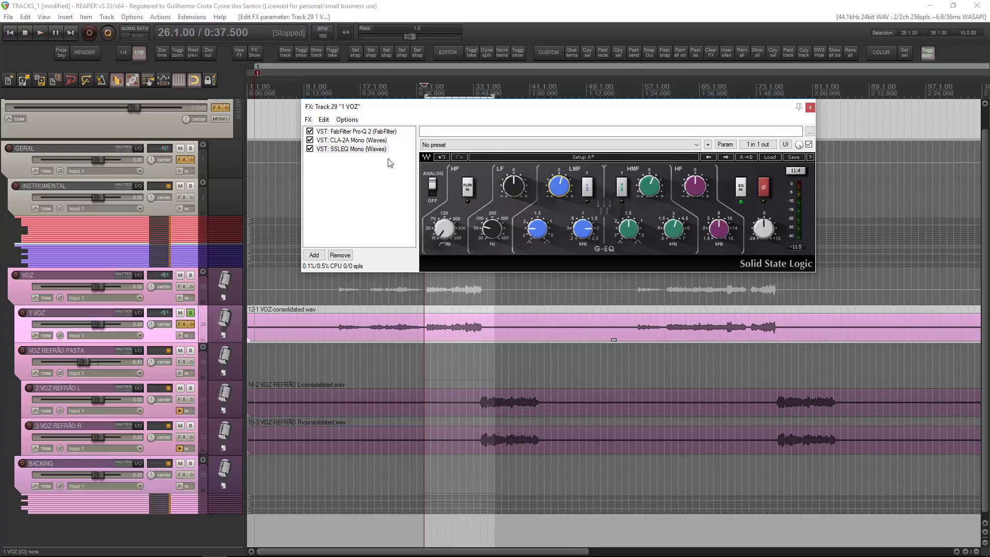
left_click(810, 108)
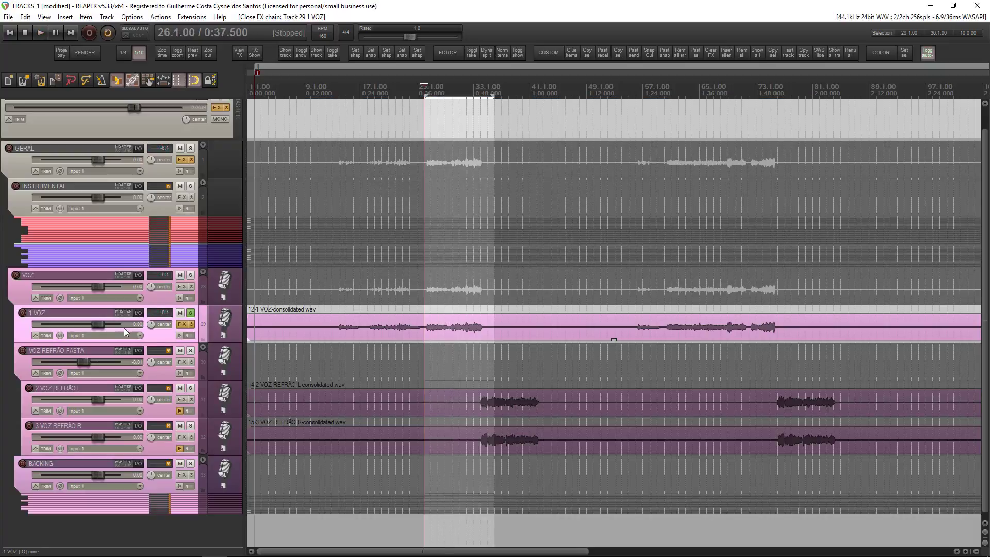
left_click(191, 313)
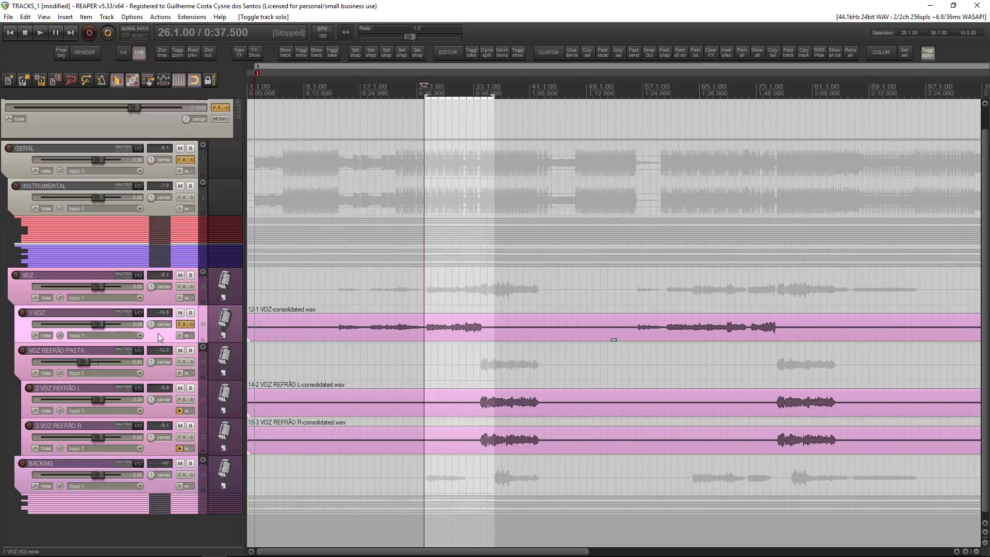
key("Escape")
key("space")
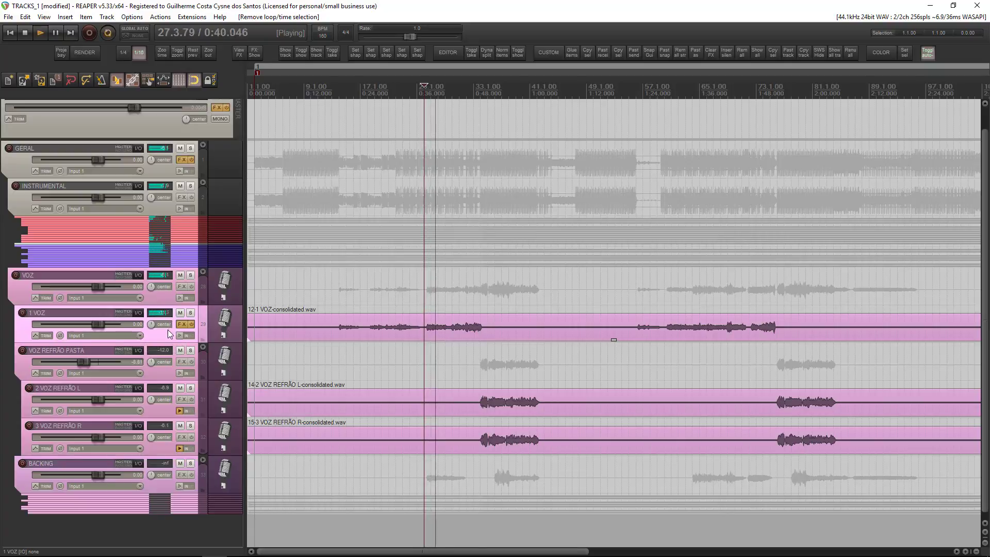
key("space")
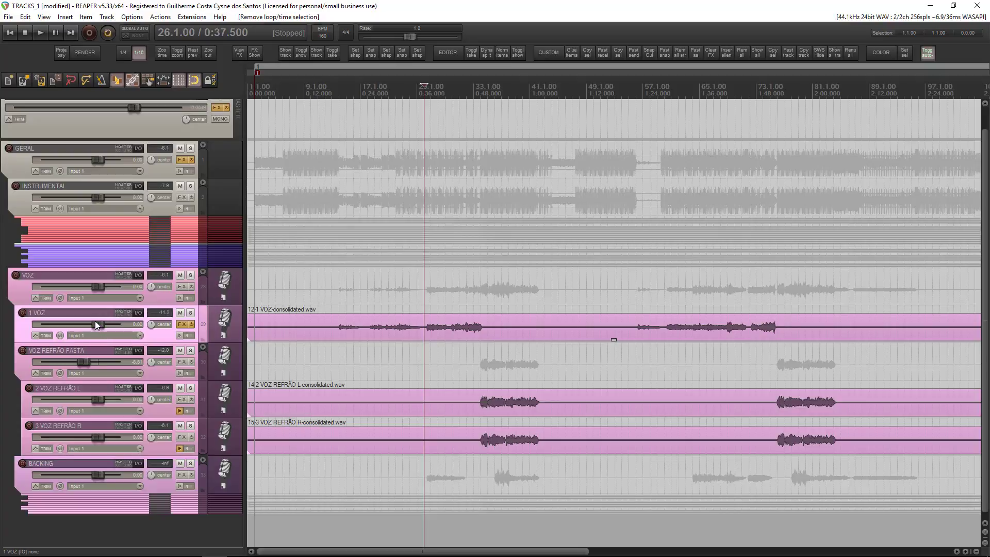
- Lower the 1 VOZ track volume by nearly 3 dB while playing the full mix from bar 26
left_click_drag(95, 320, 94, 324)
key("space")
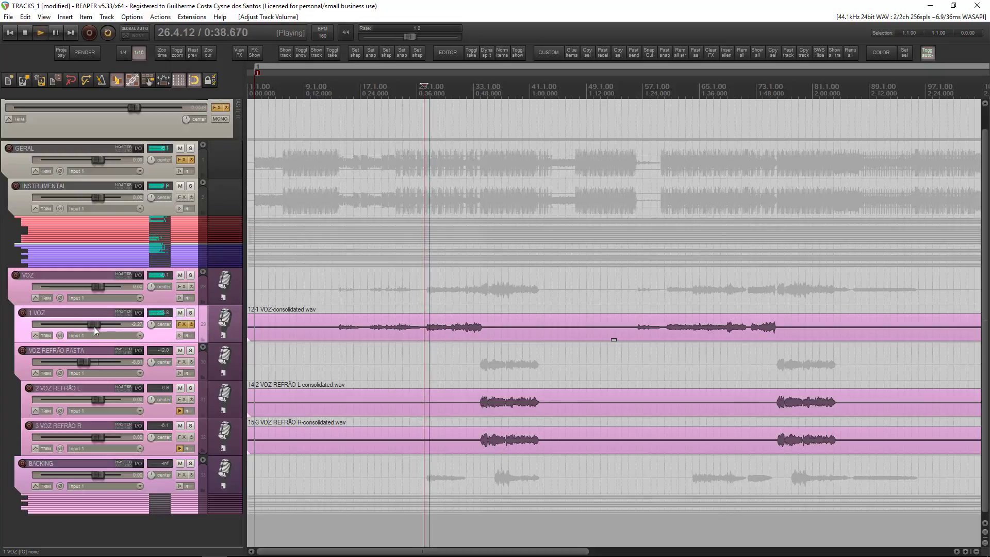
mouse_move(94, 326)
scroll(94, 325, "down", 1)
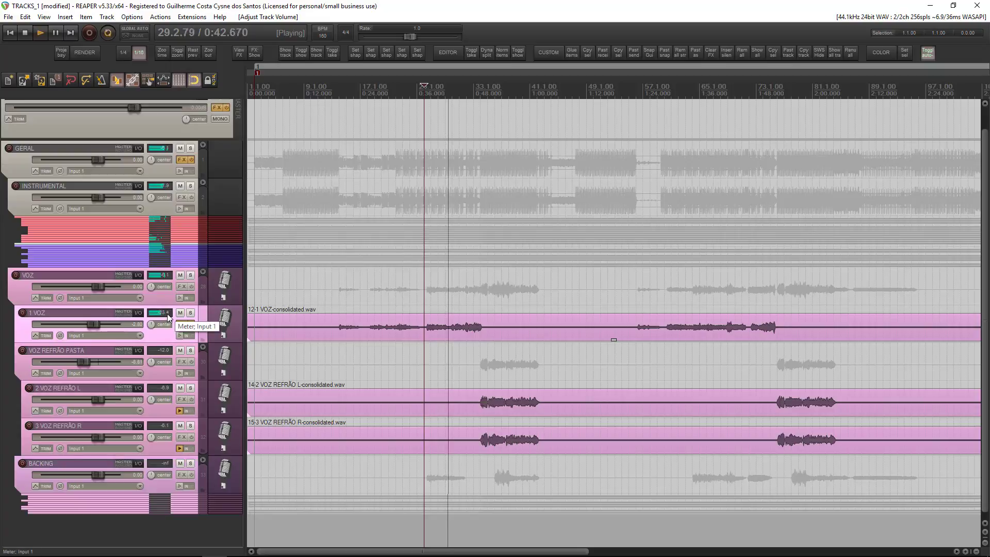
key("space")
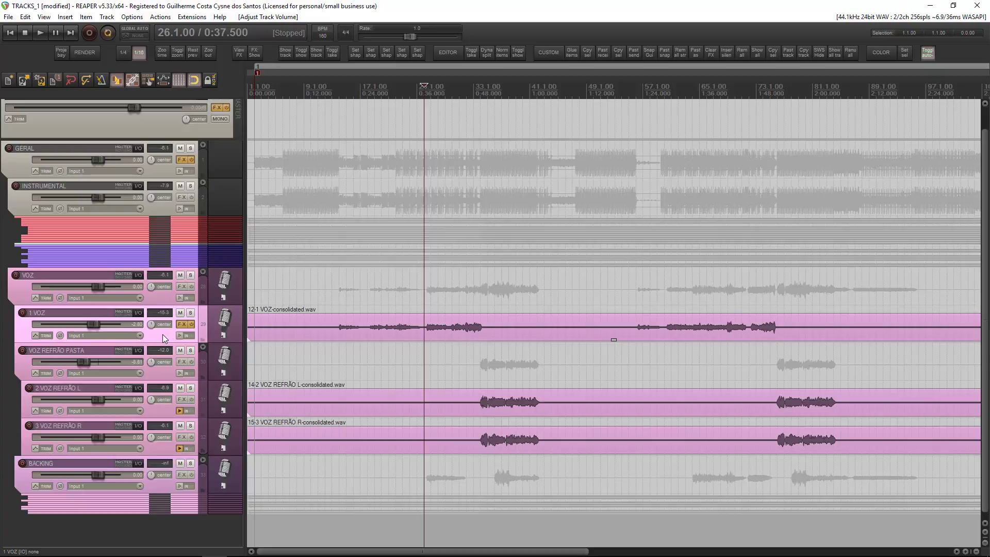
- Insert a new track directly below GERAL and name it chorus
left_click(157, 167)
right_click(156, 167)
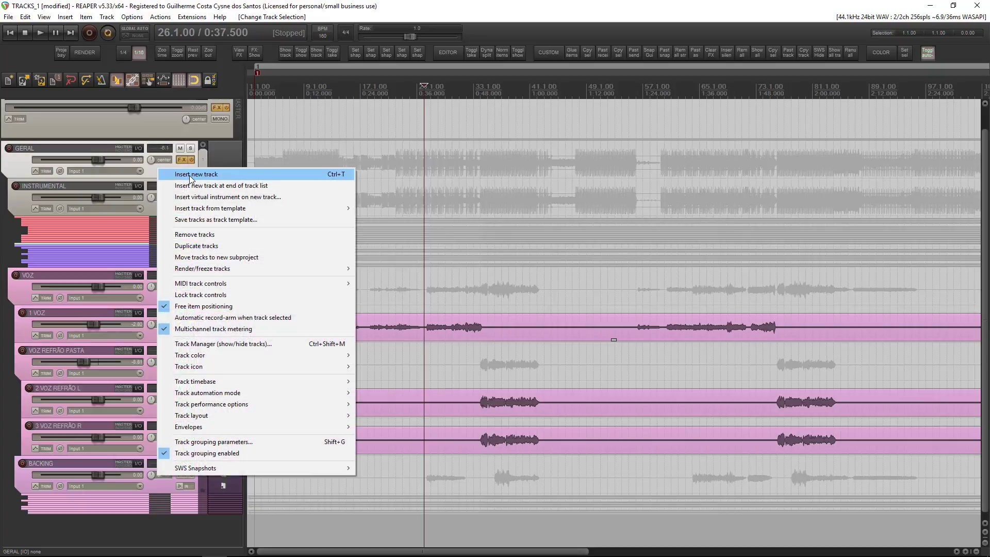
left_click(178, 174)
double_click(86, 185)
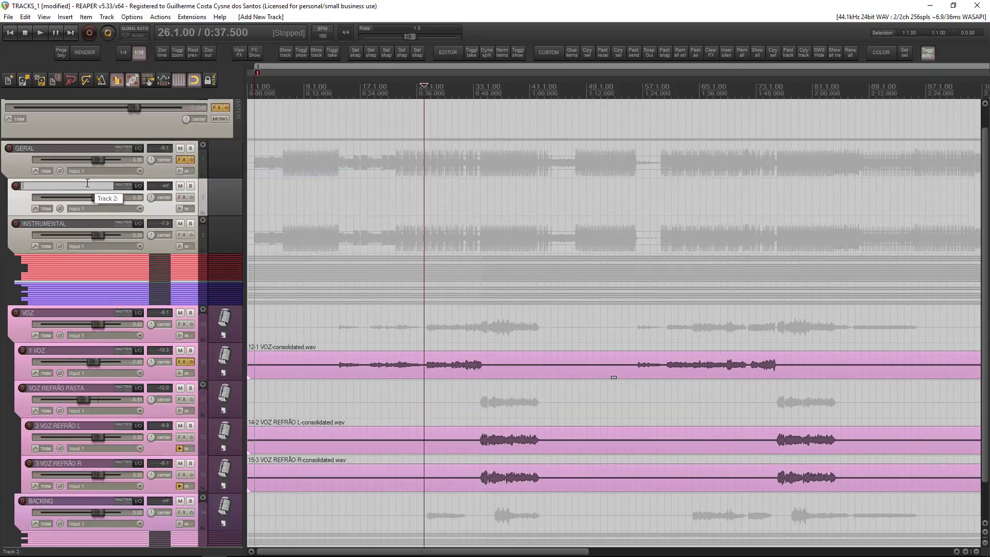
type("chorus")
key("Return")
- Add BC Chorus 4 (Stereo) (Blue Cat Audio) to the chorus track and set its Dry level to 0 %
left_click(182, 197)
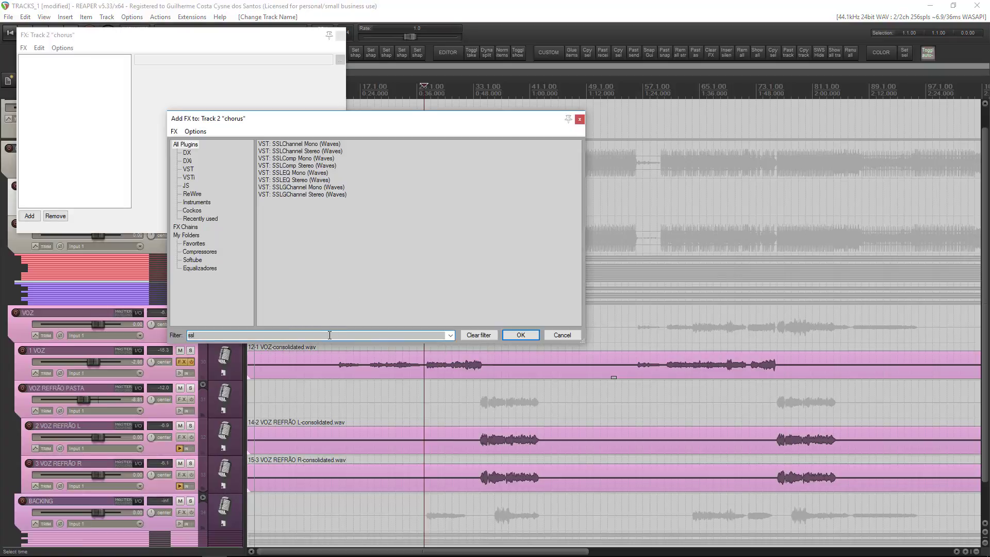
type("chorus")
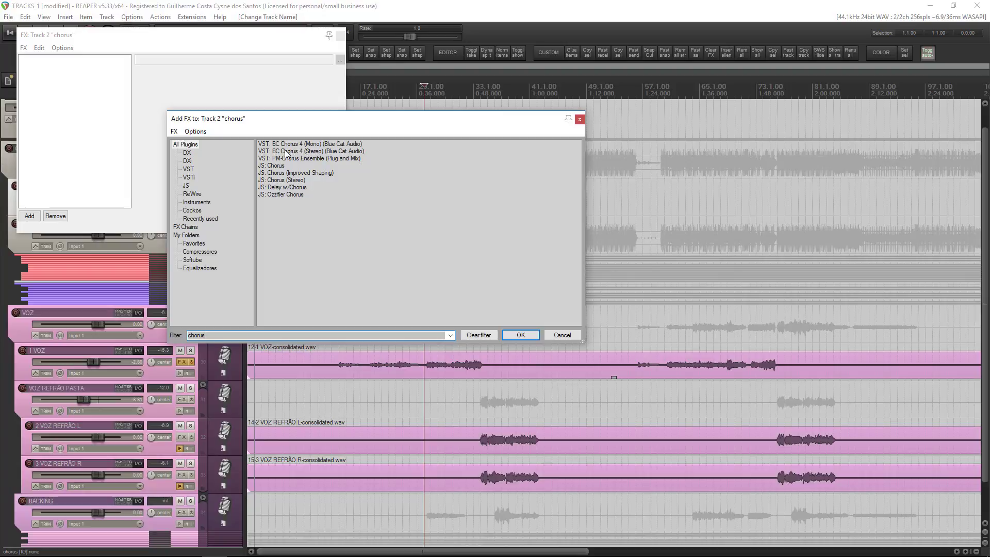
double_click(291, 151)
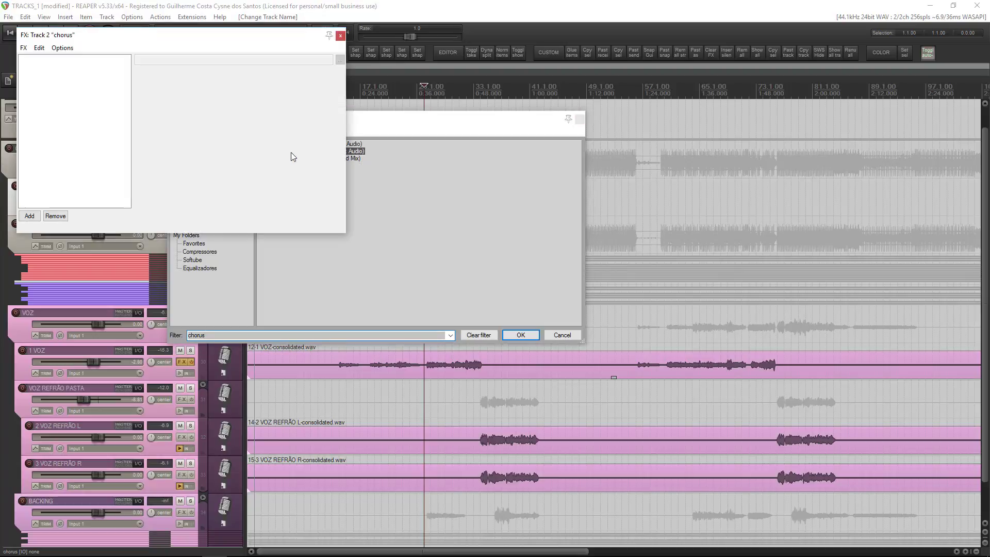
left_click_drag(241, 43, 516, 107)
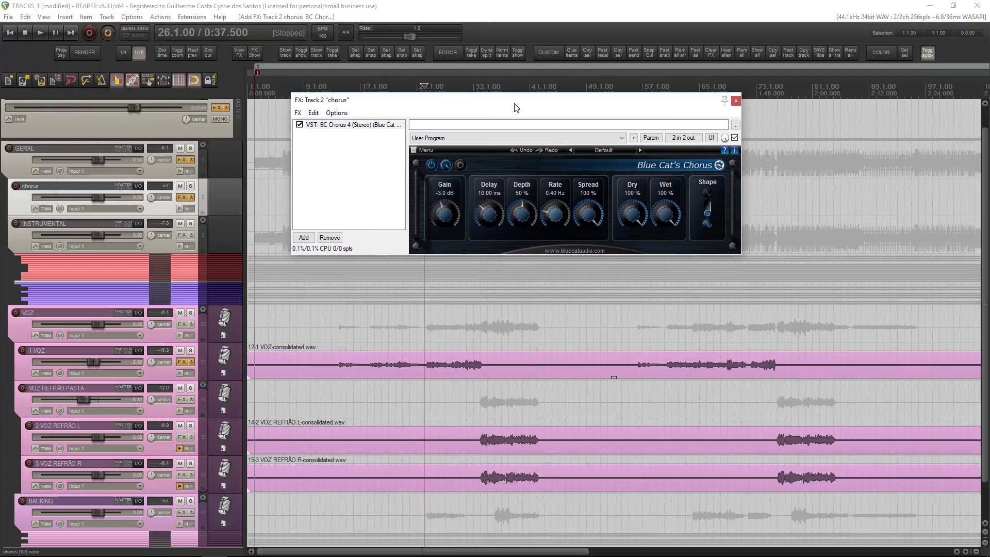
left_click_drag(636, 214, 637, 269)
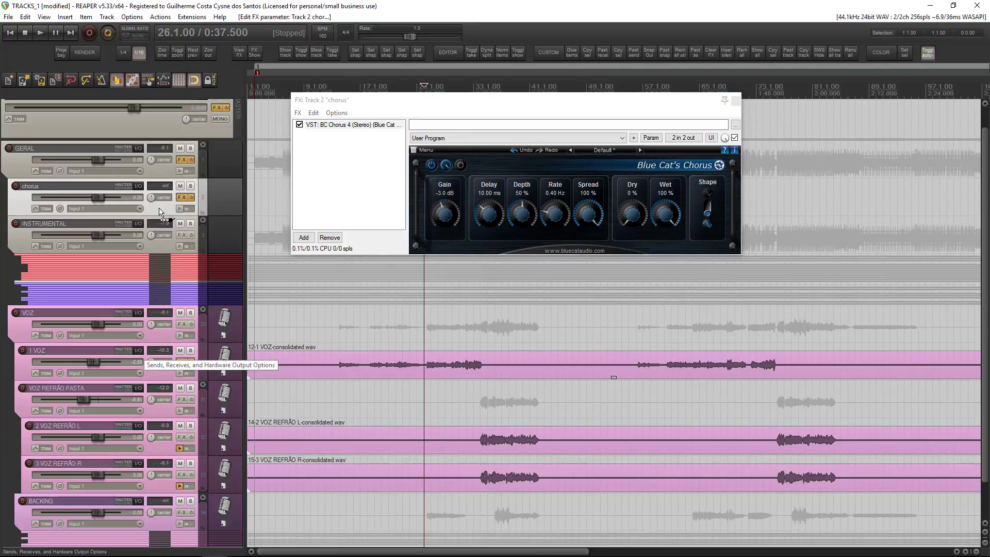
- Create a send from 1 VOZ to the chorus track and briefly audition the vocal in solo with the chorus
left_click_drag(160, 212, 161, 213)
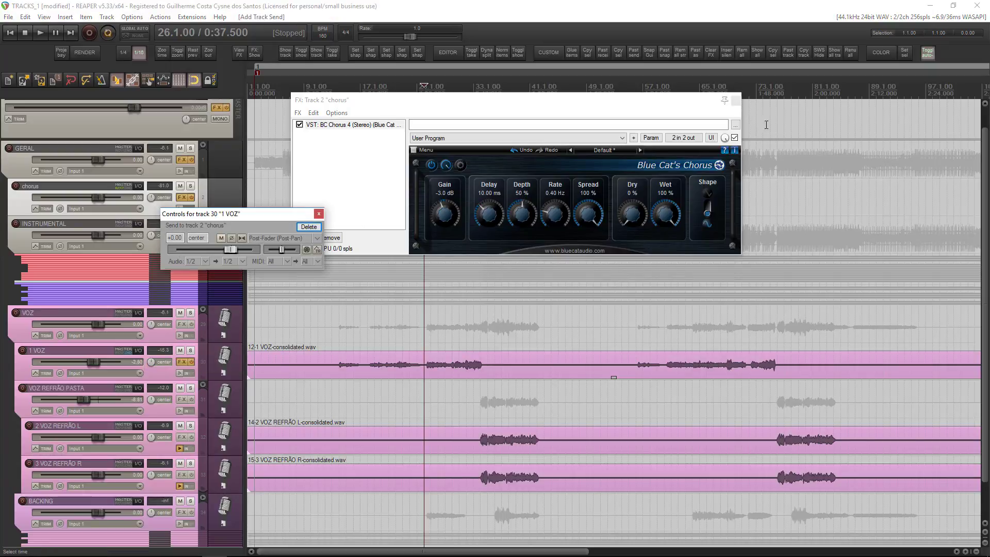
left_click(736, 100)
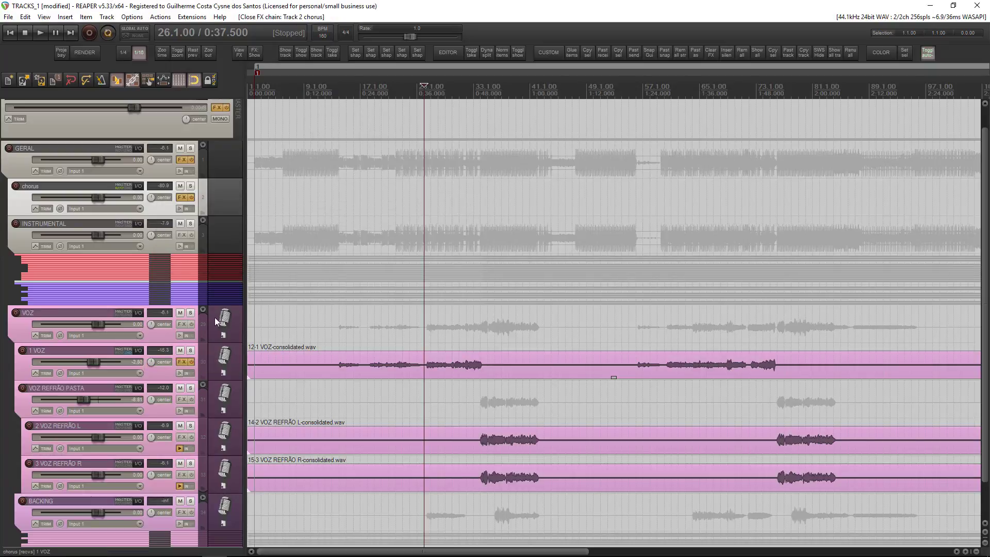
left_click(190, 351)
key("space")
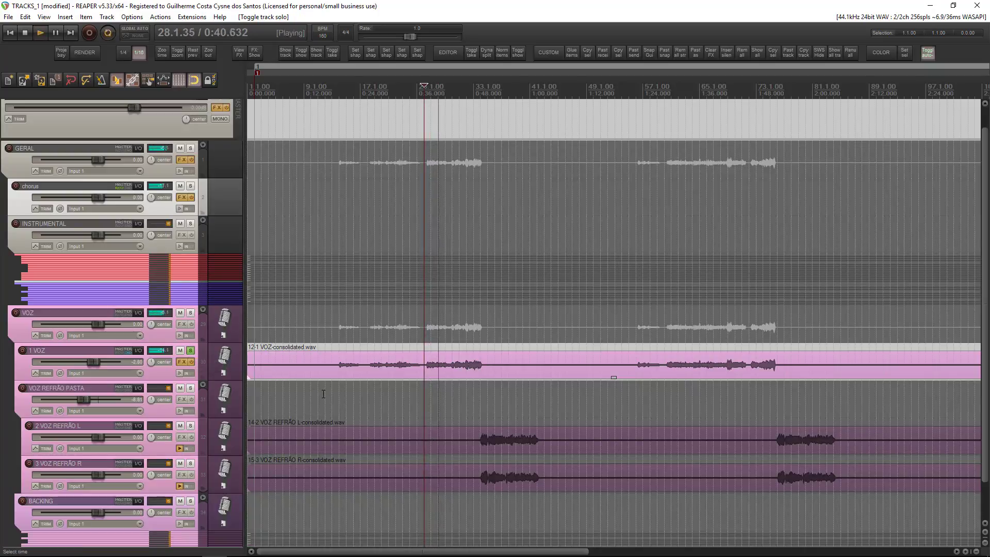
key("space")
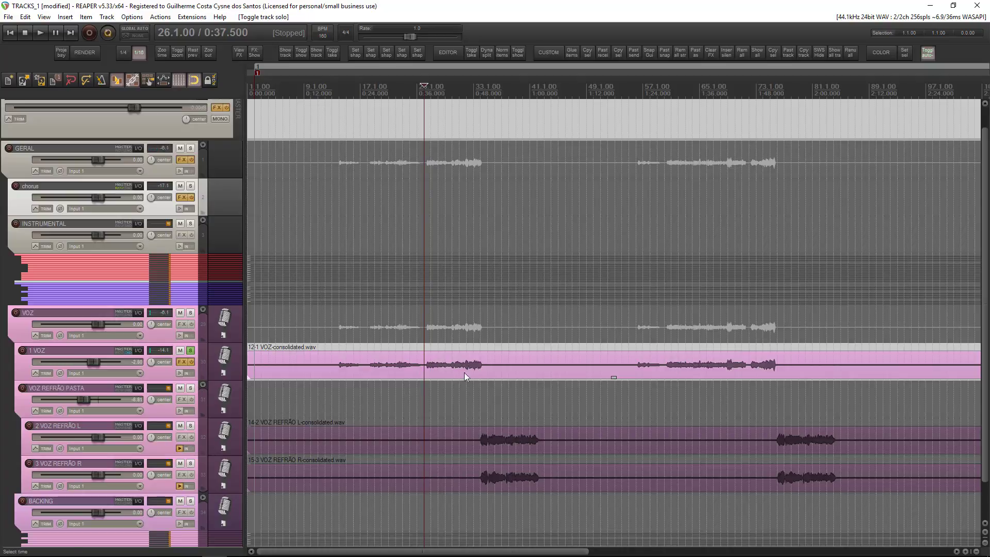
left_click(188, 351)
- Audition the chorus track alone in solo from bar 26
left_click(191, 185)
key("space")
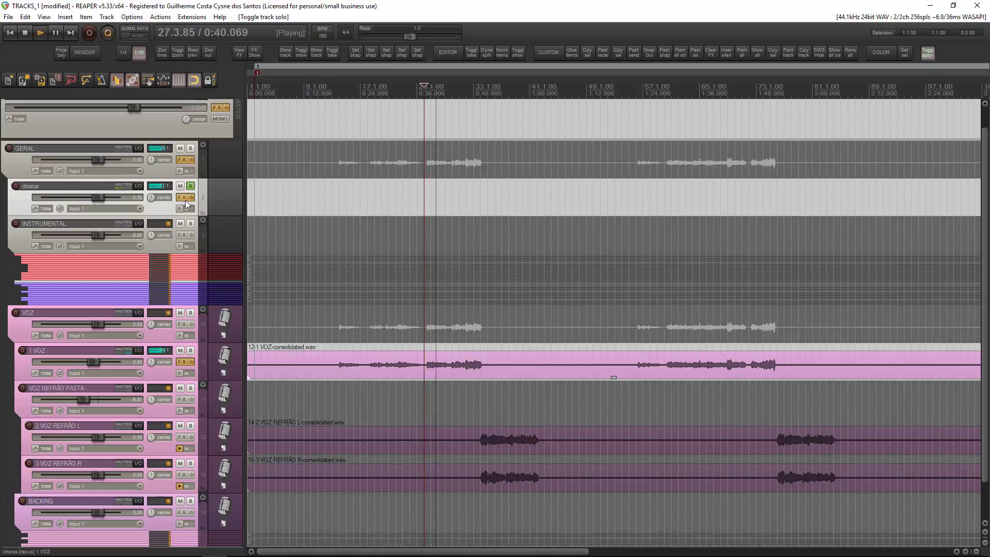
key("space")
left_click(190, 186)
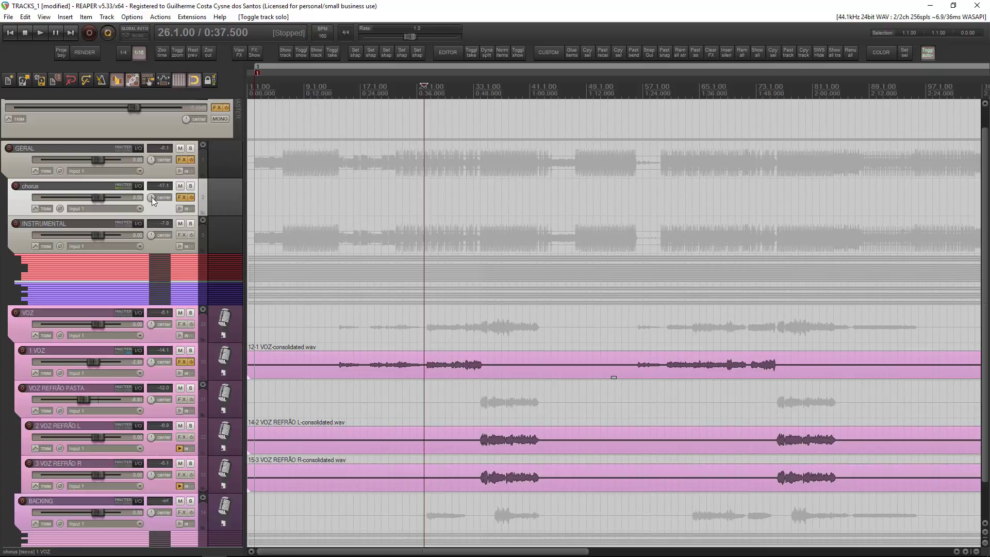
- Lower the chorus track's receive level from 1 VOZ while playing the vocal in solo
left_click(189, 351)
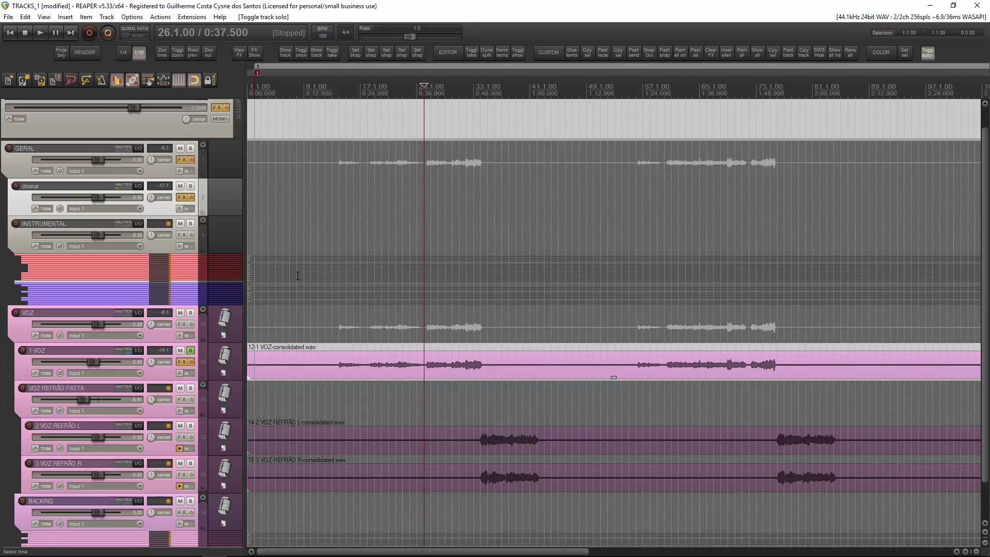
left_click(142, 188)
left_click_drag(407, 178, 466, 145)
key("space")
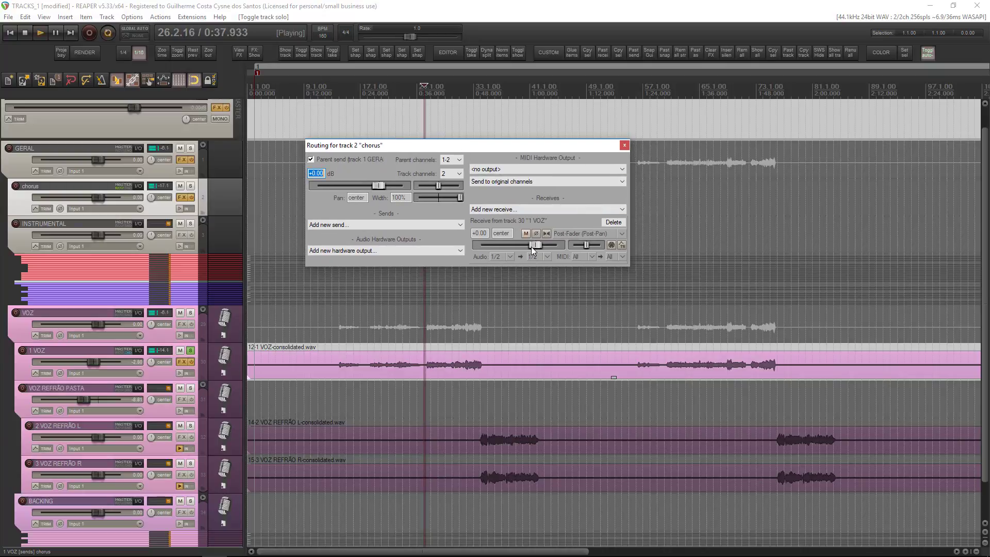
left_click_drag(532, 246, 518, 249)
left_click(624, 145)
key("space")
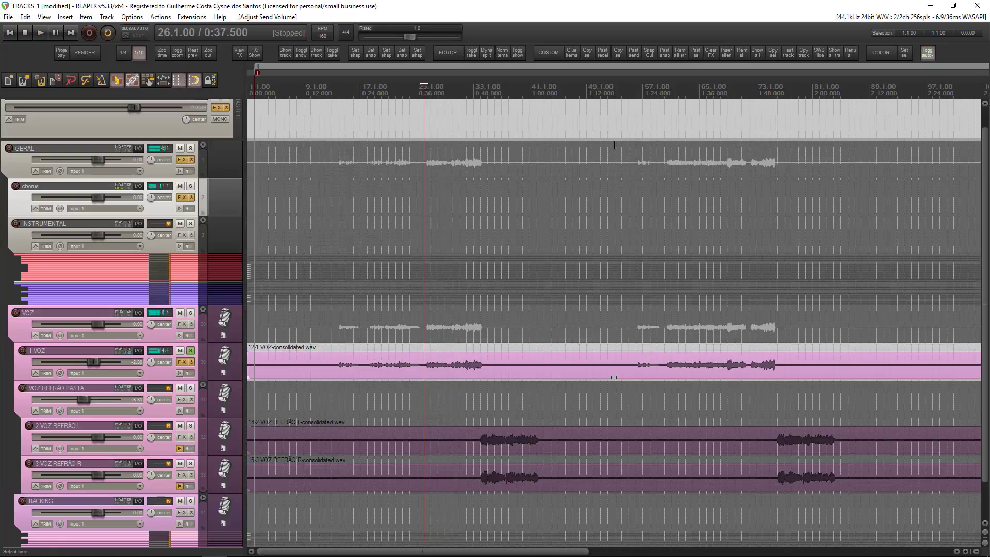
left_click(190, 350)
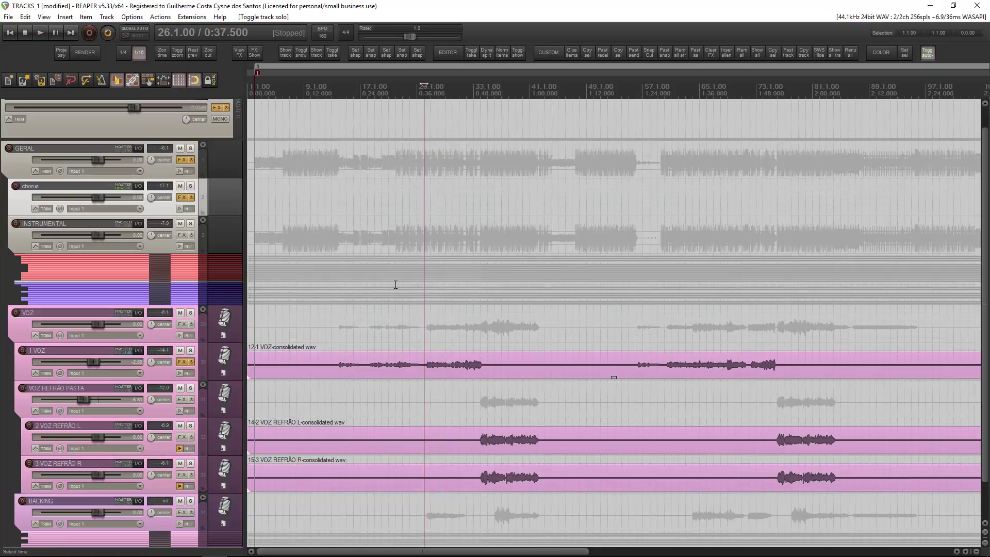
- Compare the full mix from bar 26 with the chorus track played back in solo
key("space")
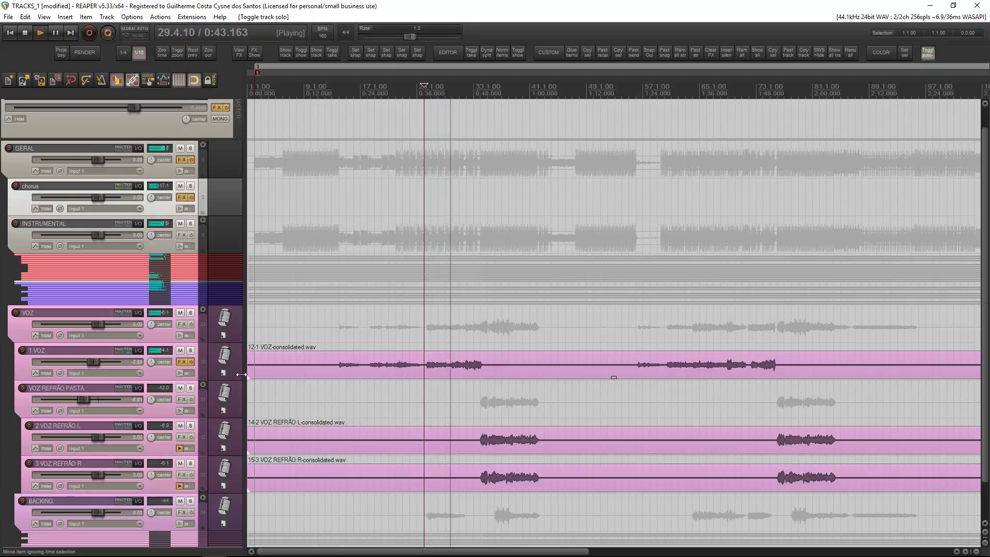
key("space")
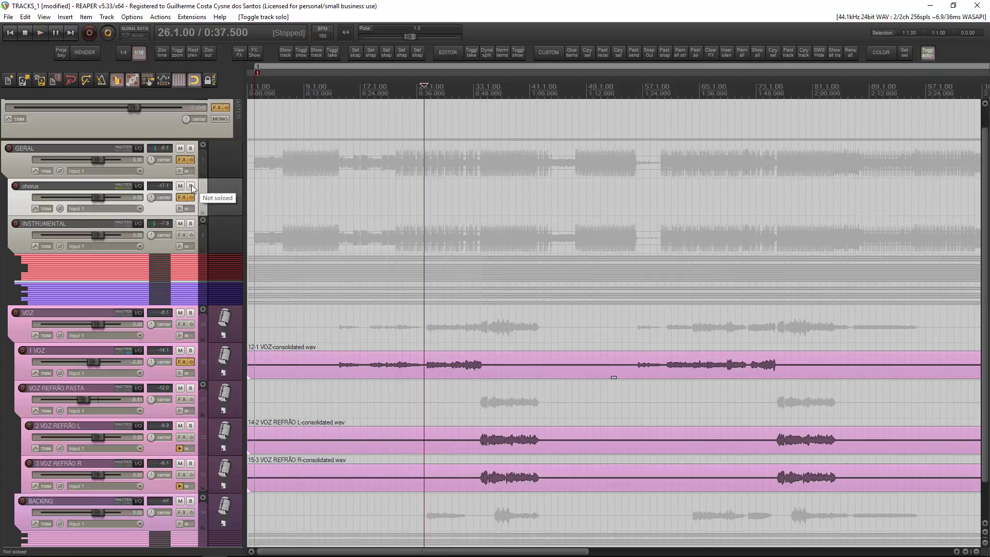
left_click(190, 186)
key("space")
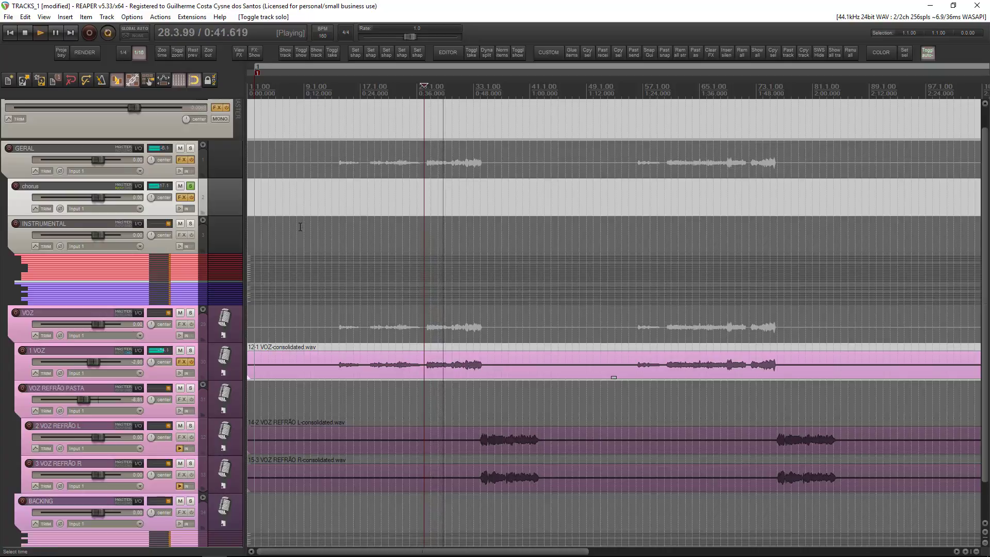
key("space")
left_click(190, 186)
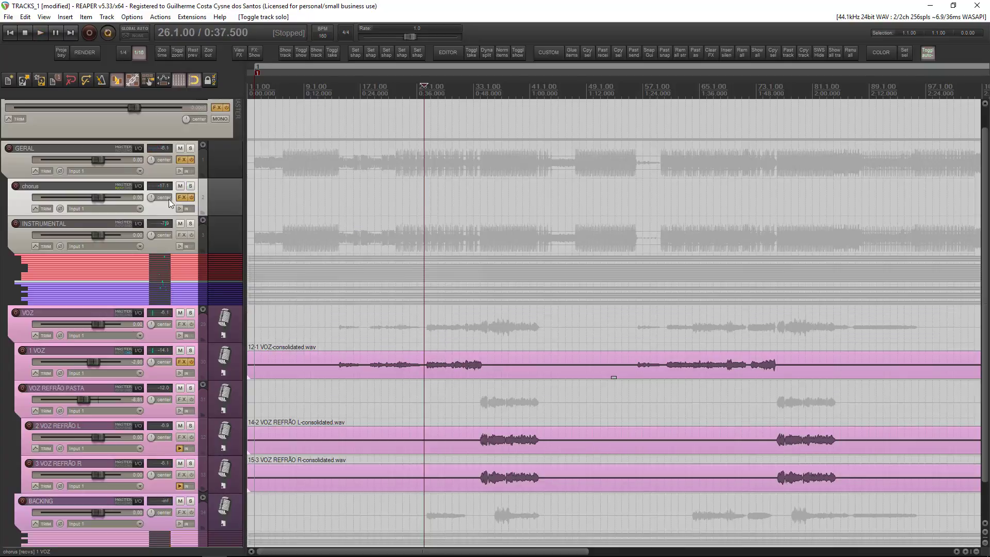
- Insert a new track directly below chorus and name it room
right_click(157, 206)
left_click(196, 215)
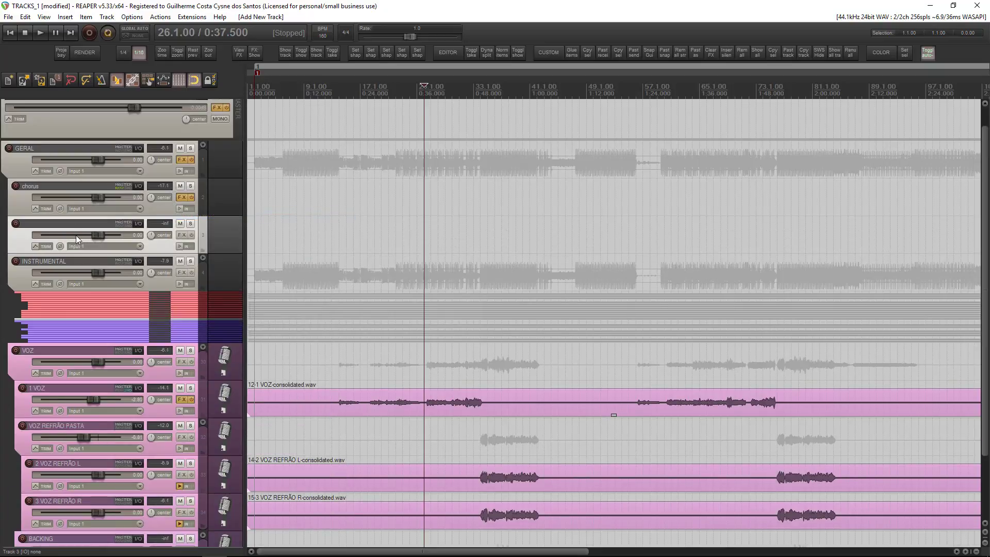
double_click(72, 223)
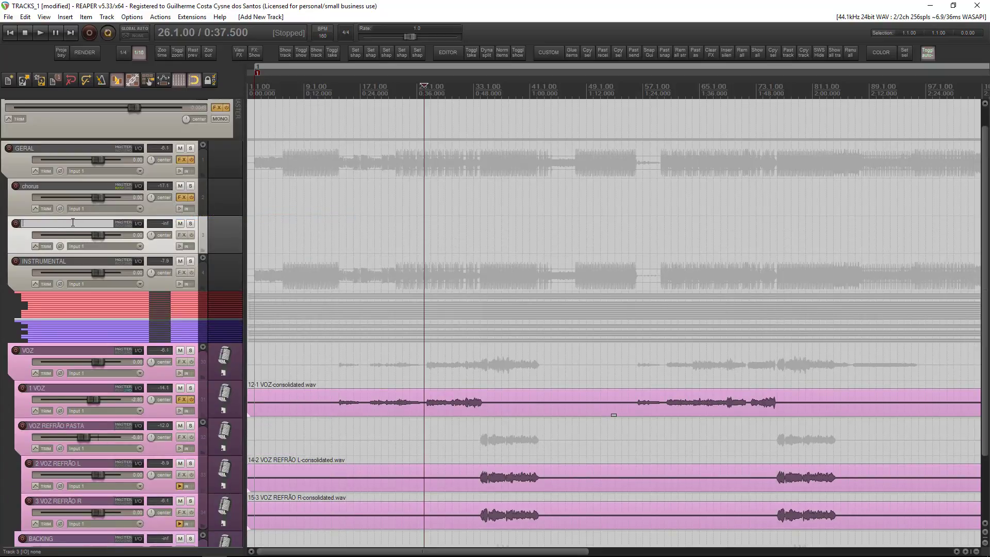
type("room")
key("Return")
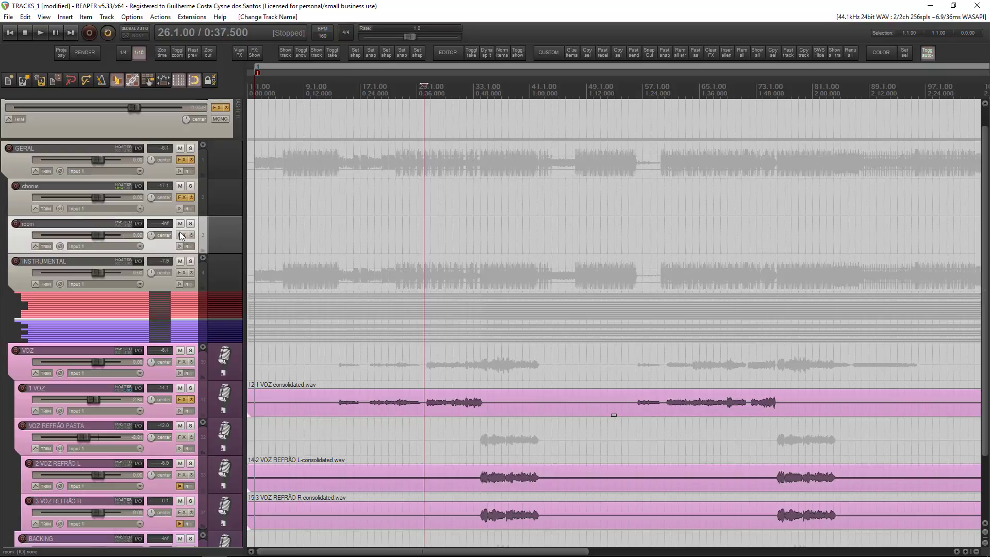
- Add the VerbSuite Classics (Slate Digital) reverb to the room track
left_click(182, 234)
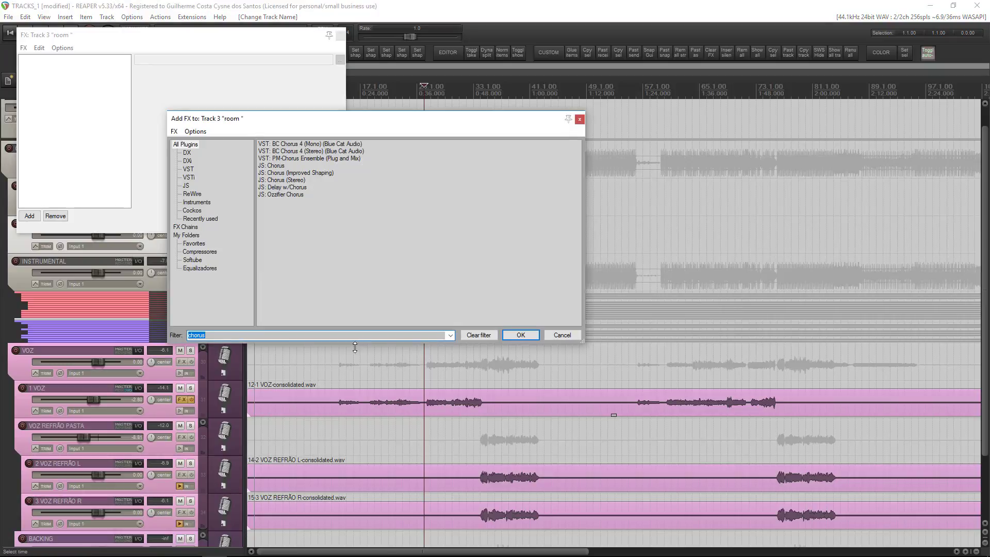
type("verb")
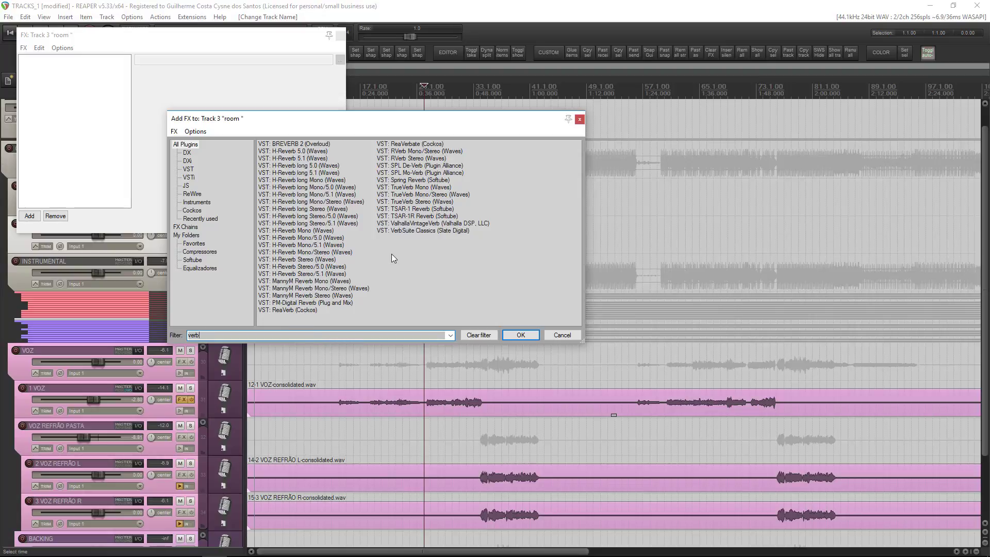
left_click(428, 231)
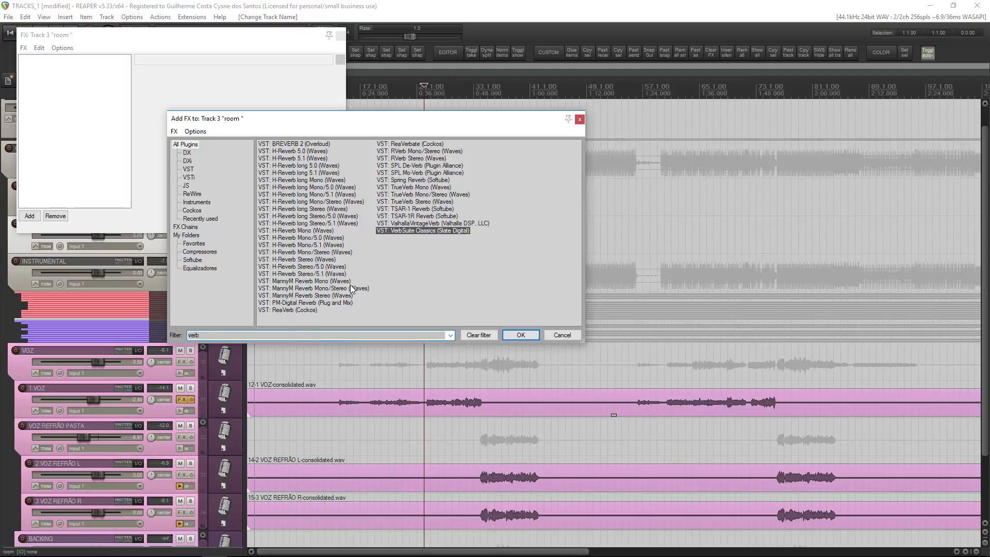
key("Return")
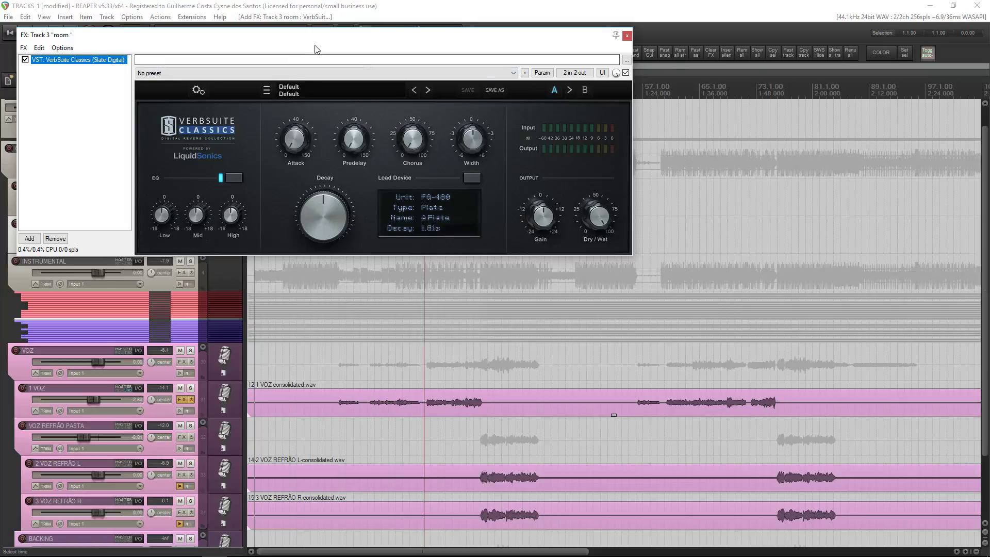
left_click_drag(316, 49, 573, 113)
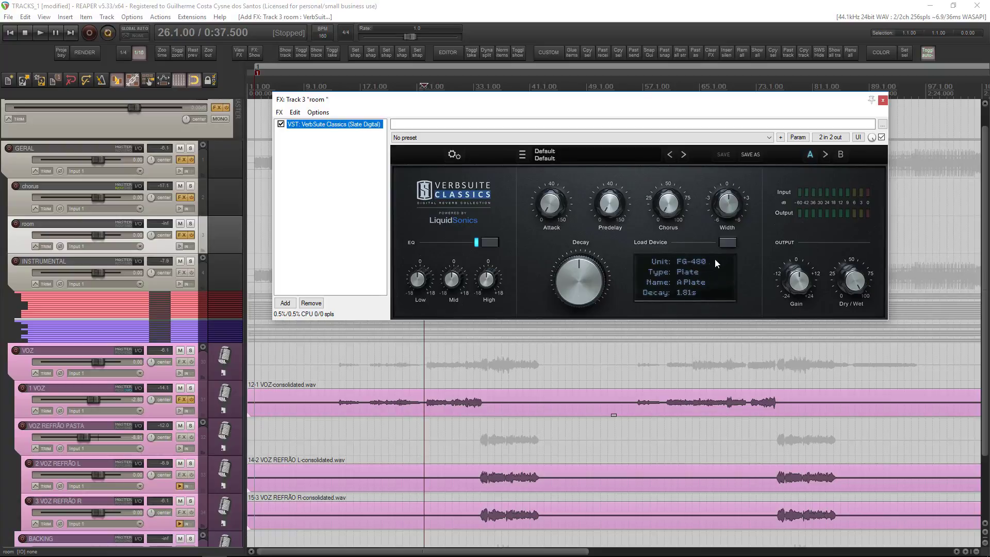
- Load the FG-480 Medium Room device from the Rooms category into the reverb
left_click(729, 243)
mouse_move(773, 256)
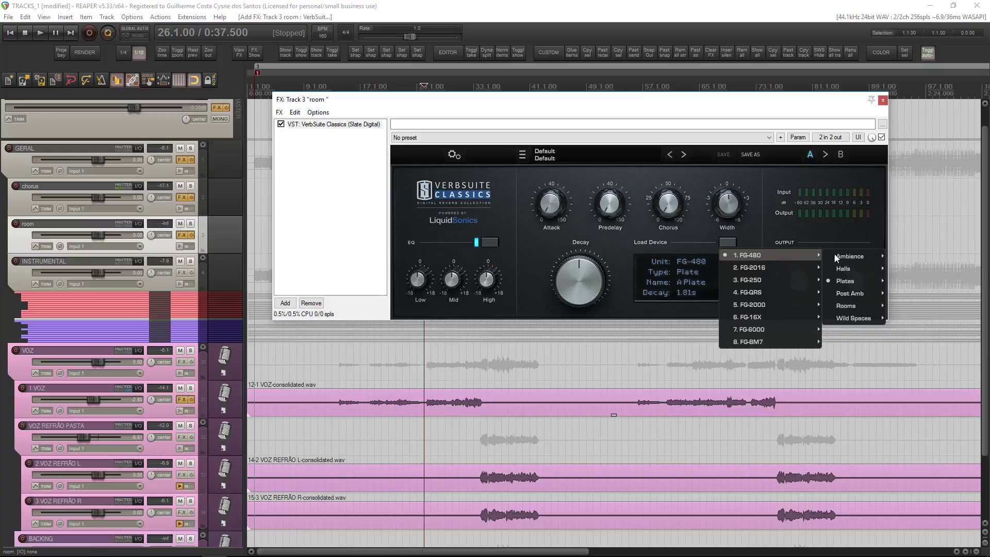
mouse_move(857, 307)
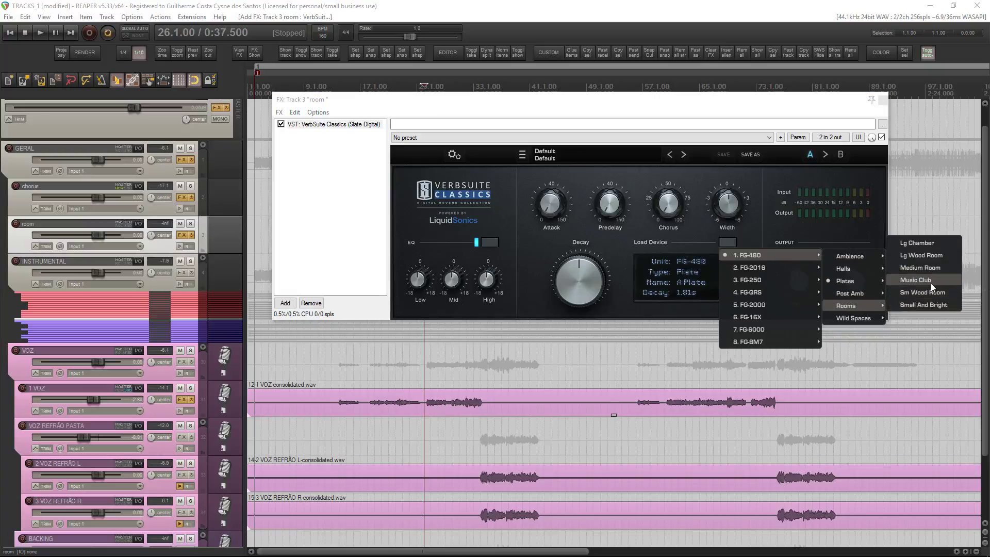
left_click(933, 270)
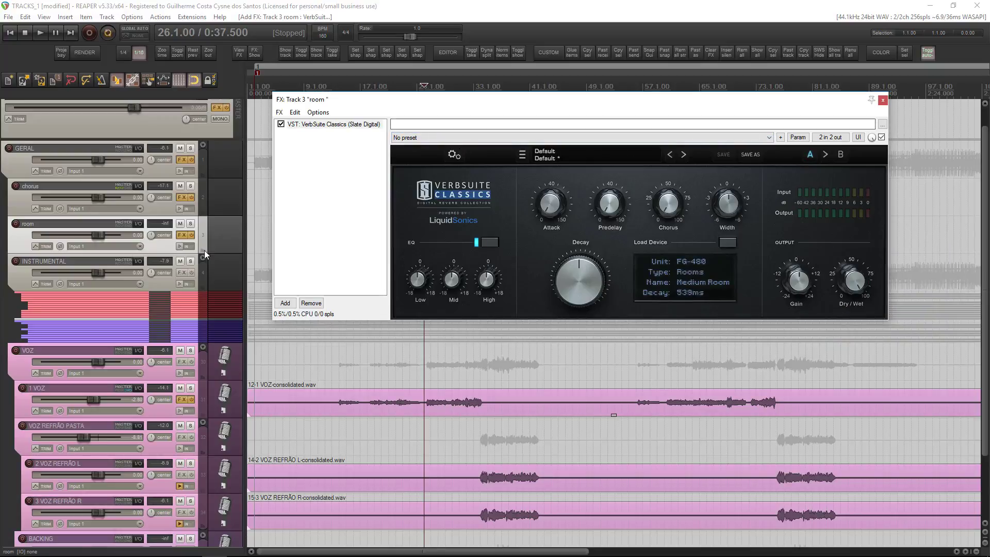
- Check 1 VOZ in solo, then route a send from 1 VOZ to the room track
left_click(190, 389)
key("space")
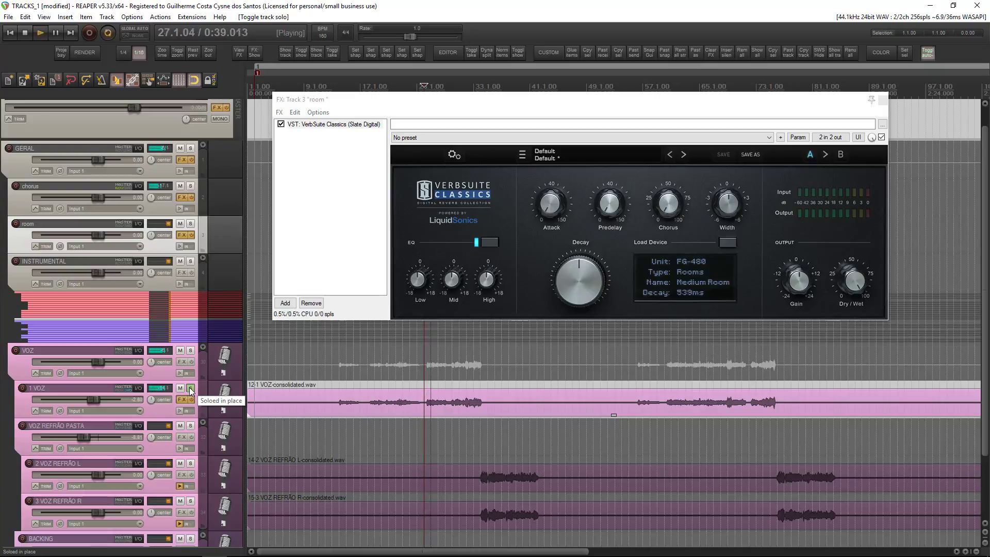
key("space")
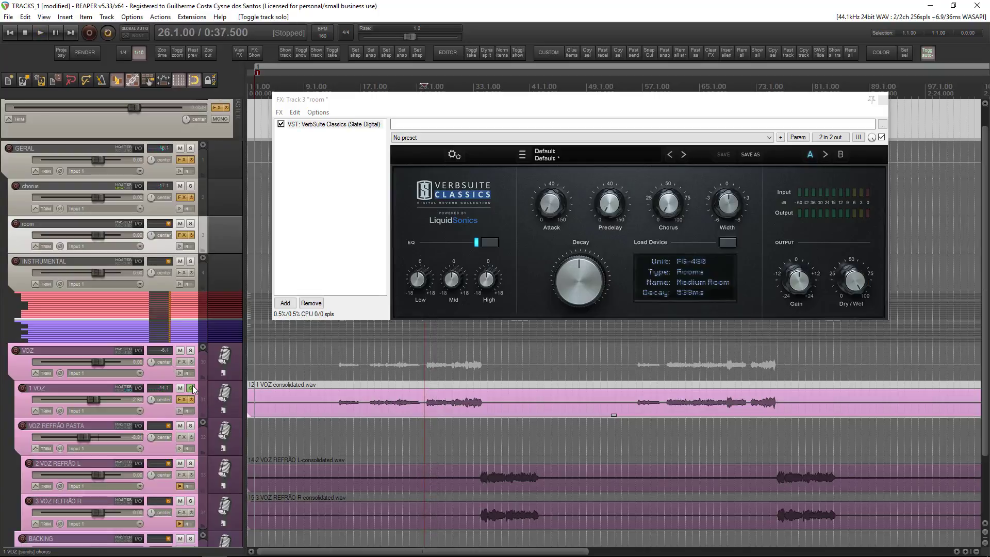
left_click(190, 388)
left_click_drag(163, 247, 163, 247)
left_click(319, 251)
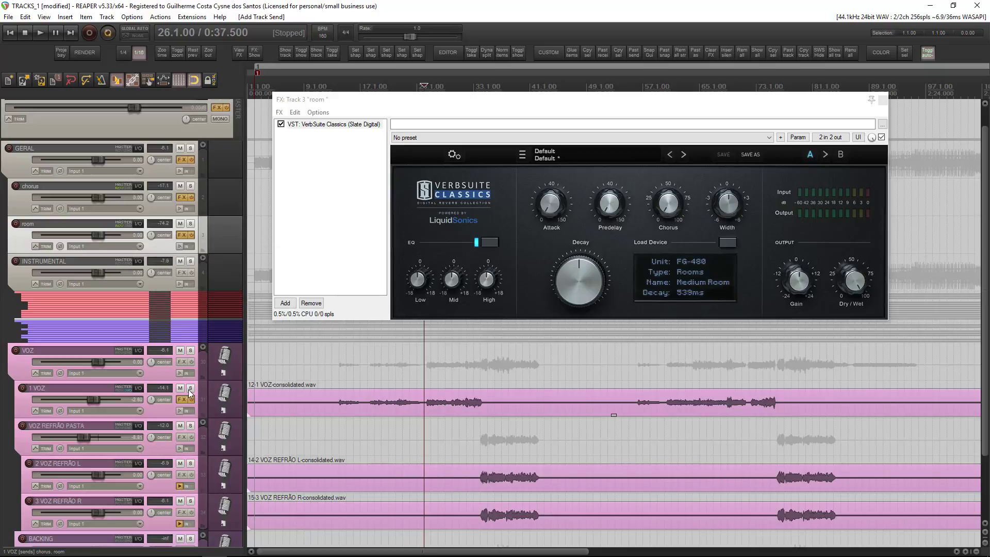
- Audition 1 VOZ in solo with the room reverb from bar 26
left_click(190, 388)
key("space")
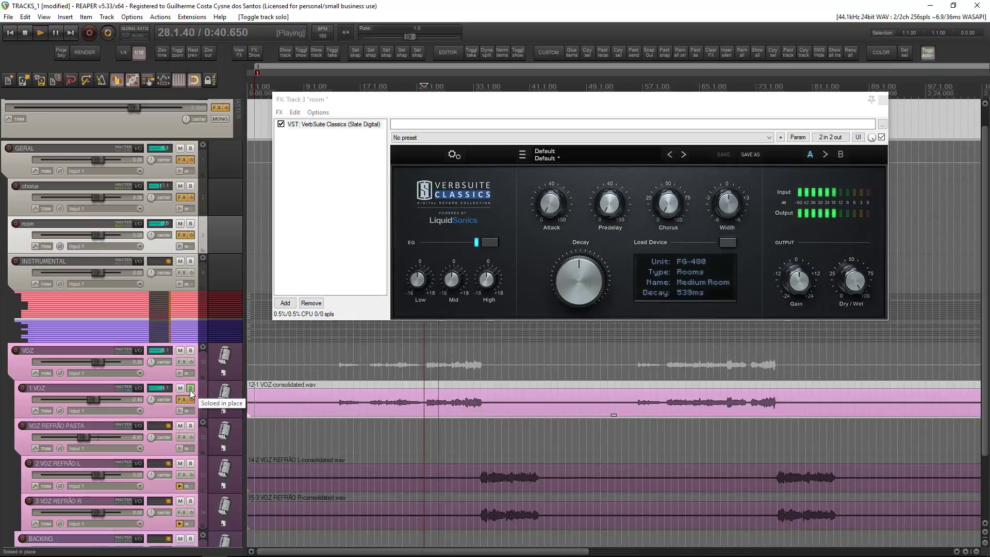
key("space")
left_click(191, 390)
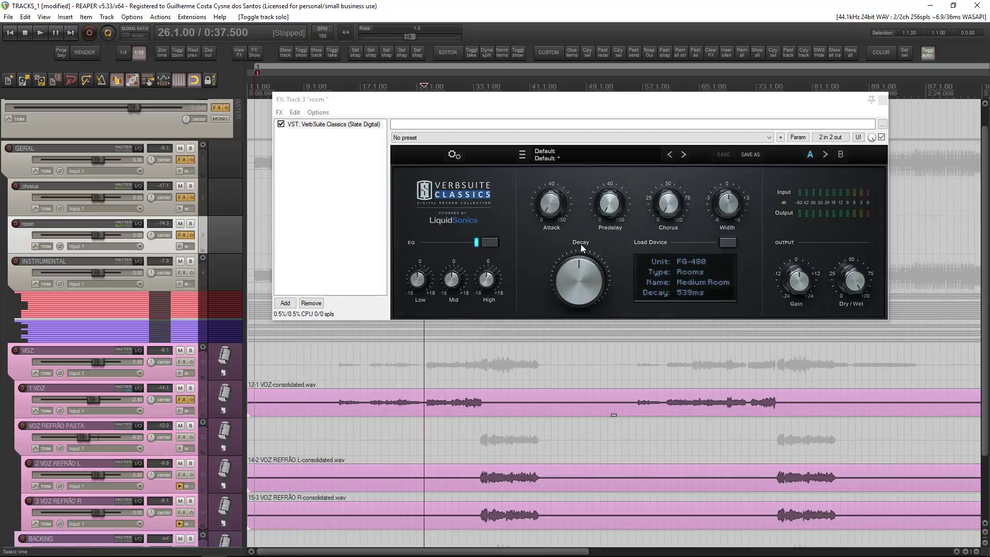
- Adjust the room reverb's Predelay and replay 1 VOZ in solo from bar 26
left_click(604, 224)
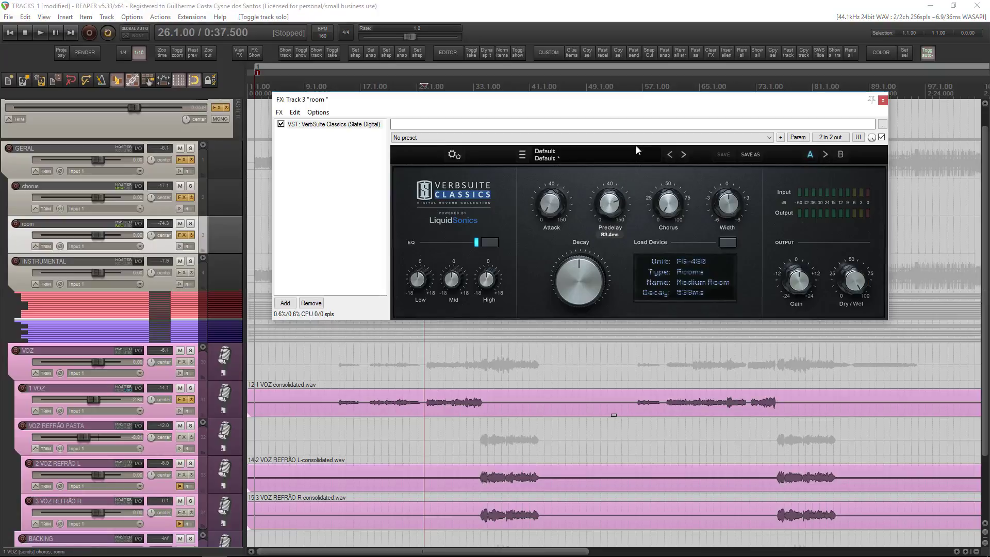
left_click_drag(626, 208, 607, 272)
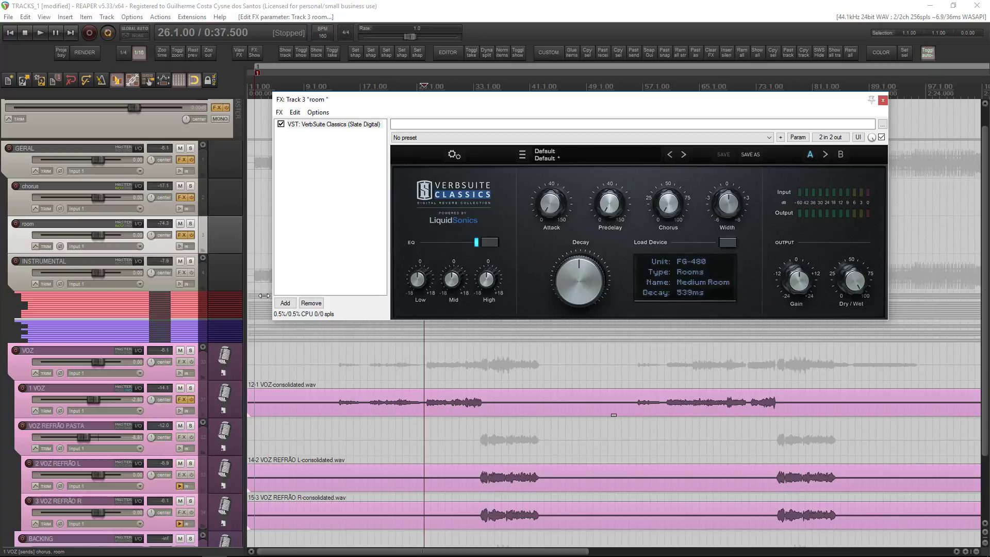
left_click(191, 389)
key("space")
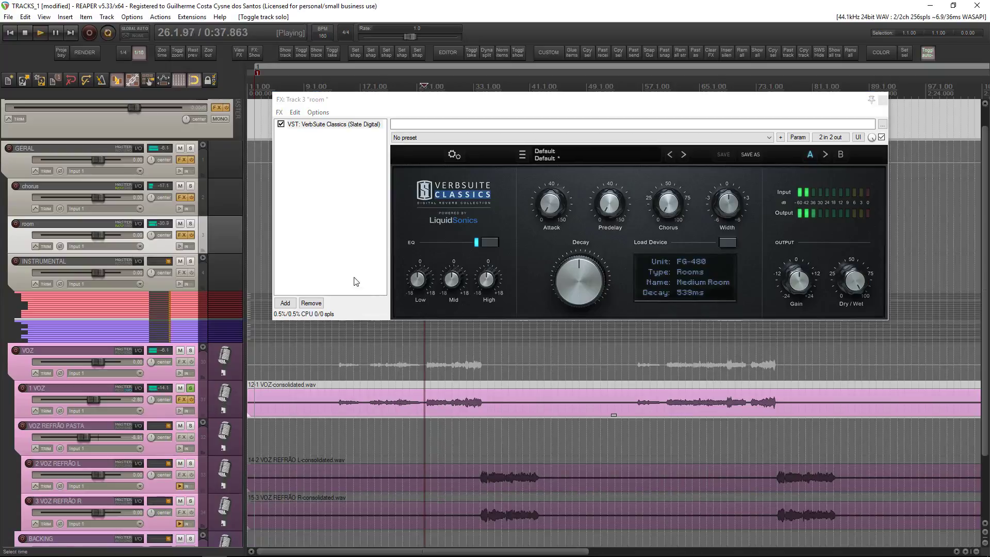
key("space")
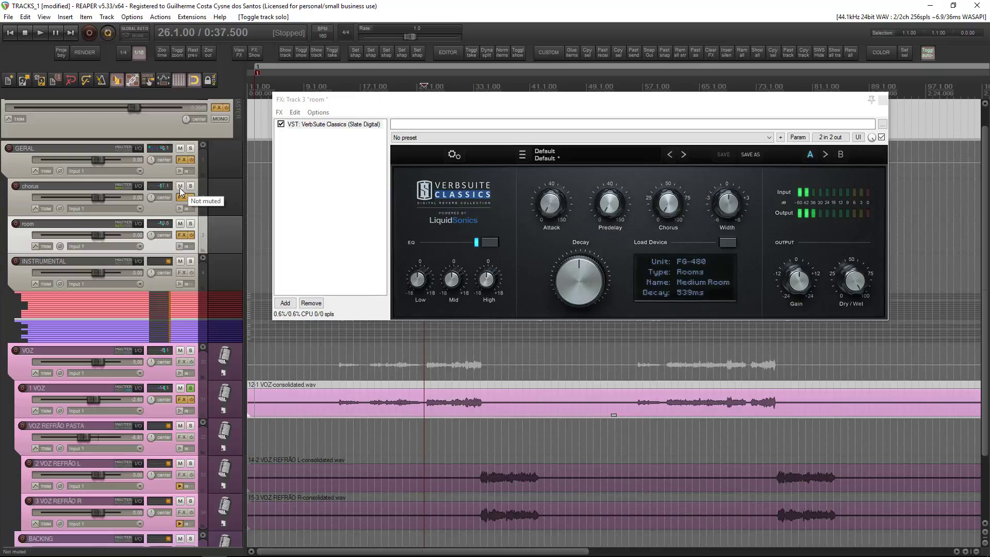
- Mute the chorus track and play the soloed vocal with only the room reverb
left_click(180, 188)
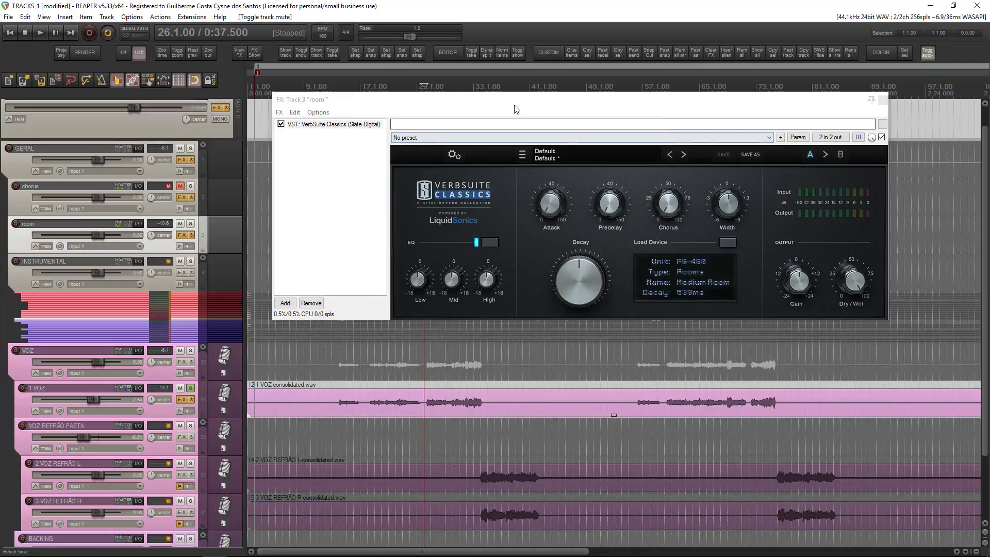
left_click_drag(512, 101, 507, 93)
key("space")
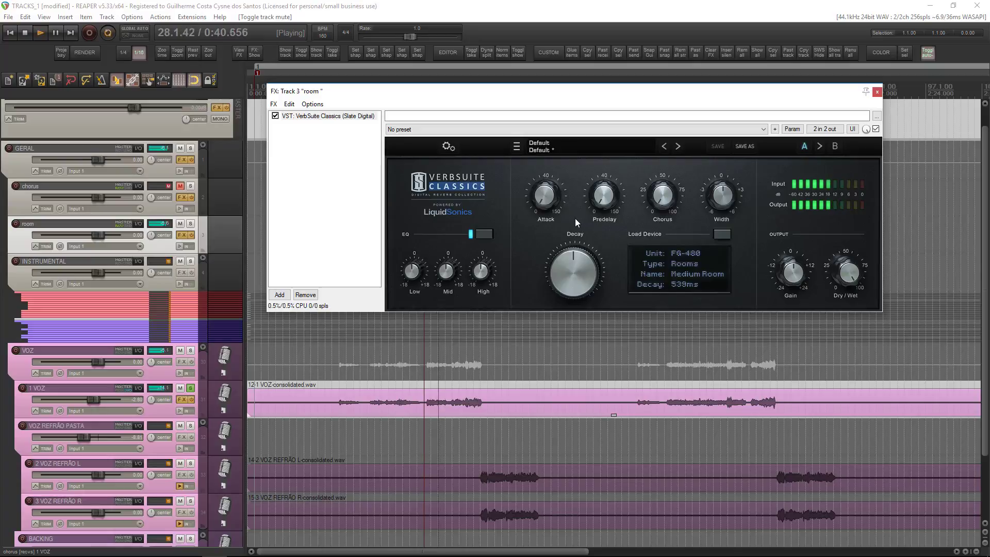
key("space")
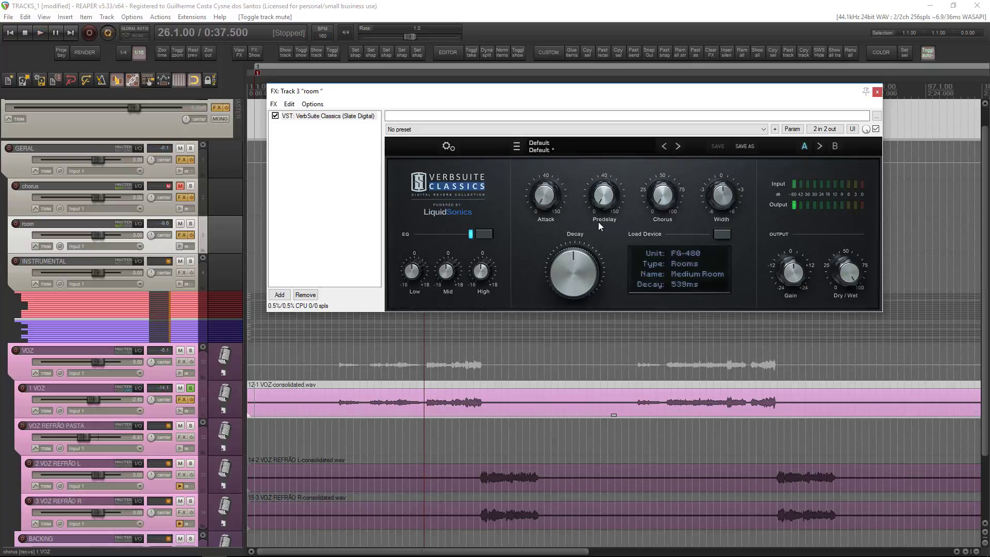
- Sweep the reverb's Predelay above 100 ms and back down to about 45 ms while the soloed vocal plays
key("space")
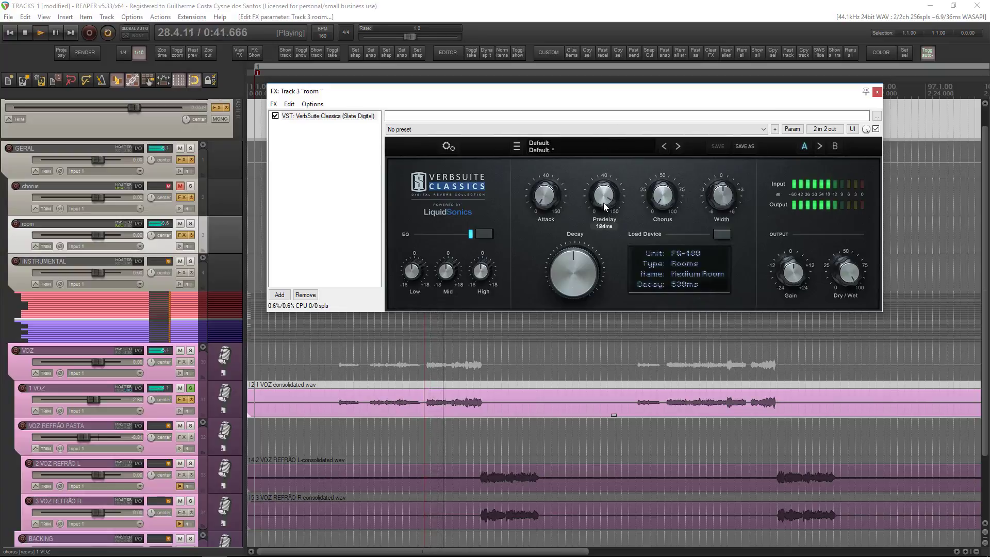
key("space")
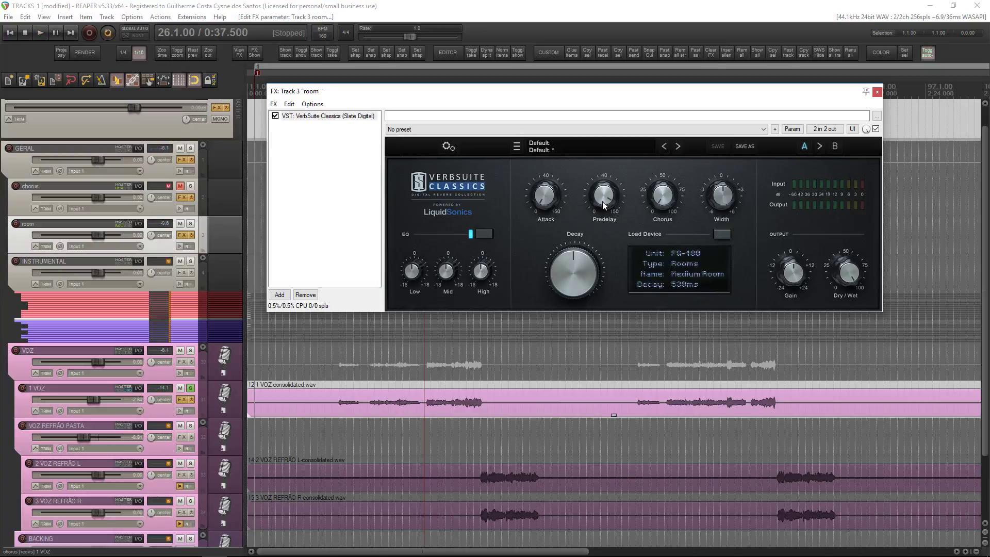
key("space")
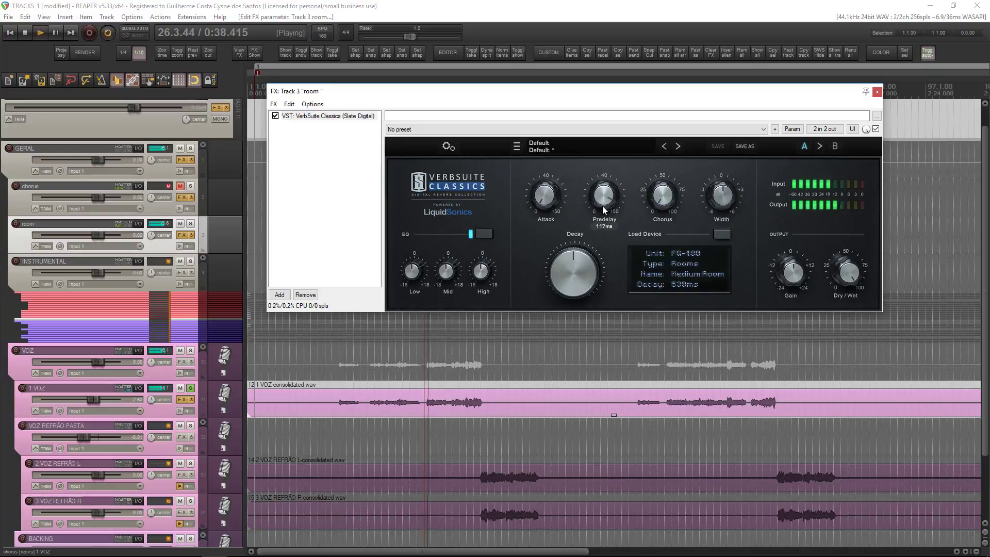
mouse_move(603, 211)
left_click_drag(602, 212, 605, 247)
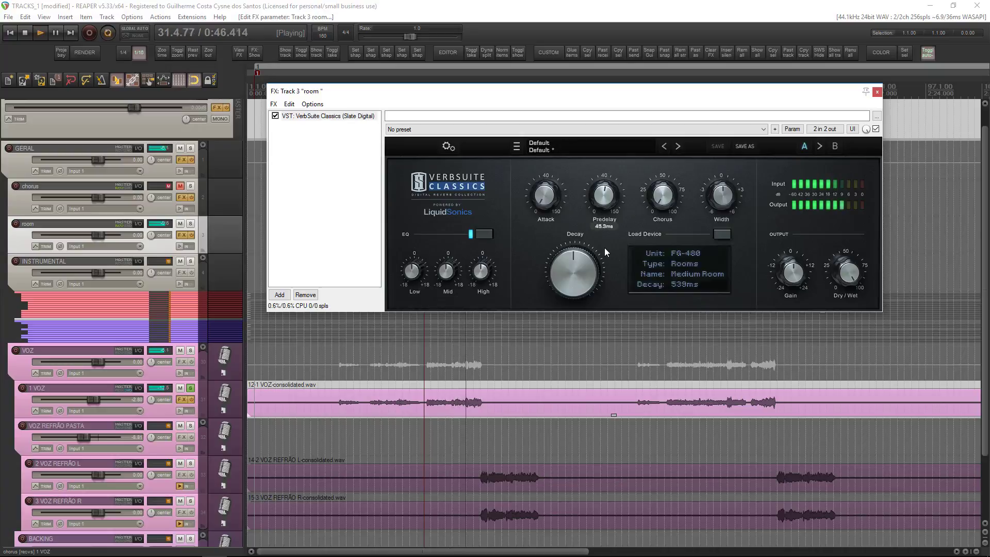
key("space")
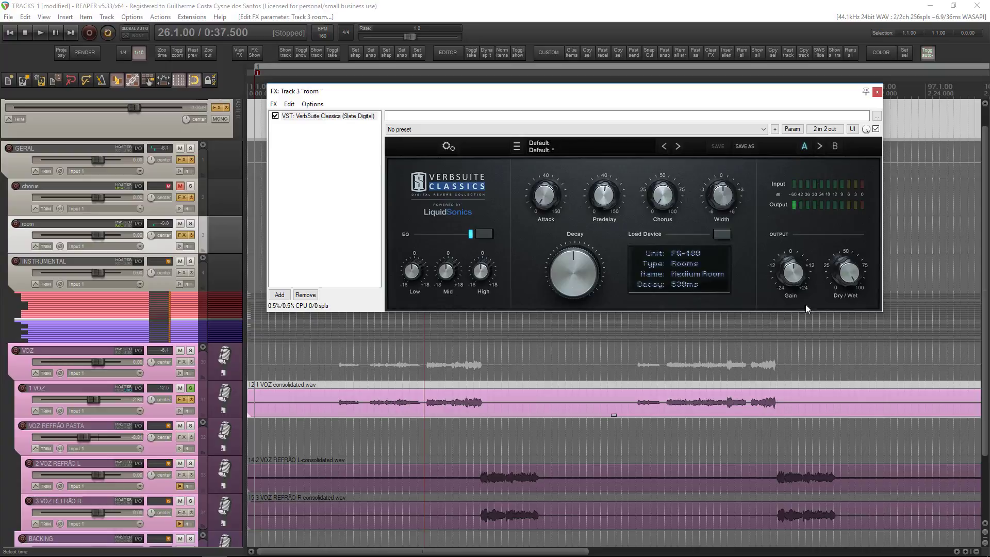
- Close the room reverb and restore the full mix by unsoloing 1 VOZ and unmuting chorus
mouse_move(850, 273)
left_click(877, 92)
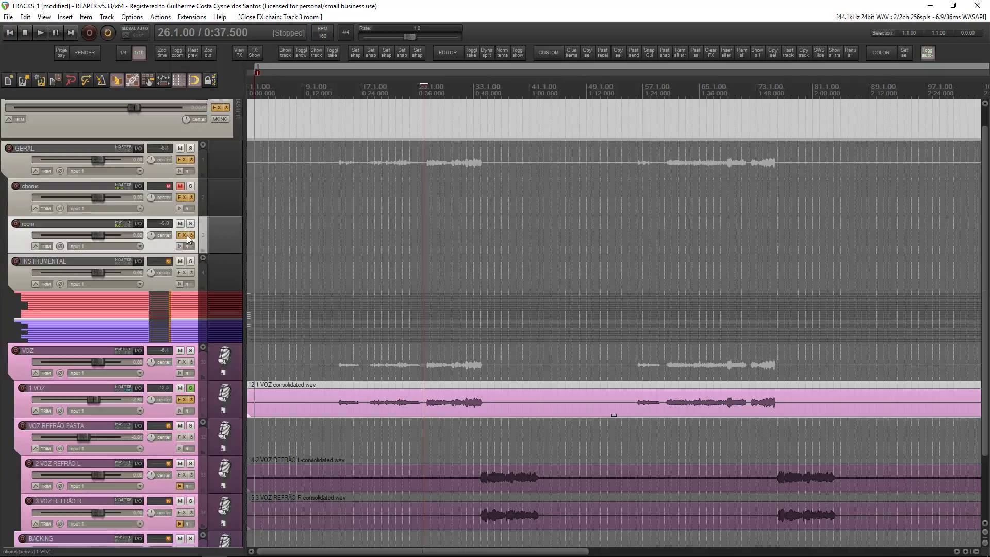
left_click(190, 388)
left_click(180, 186)
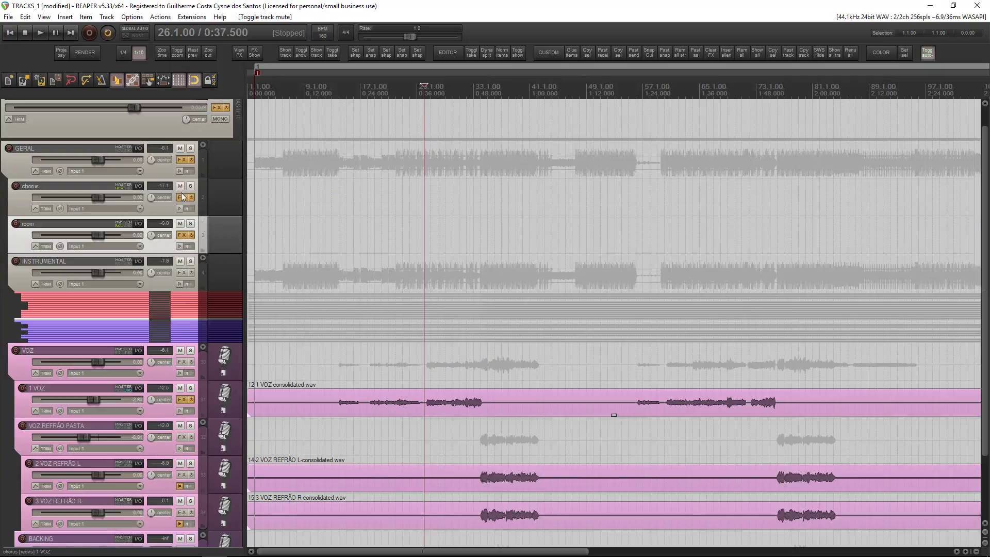
- Lower the room track's receive level from 1 VOZ to -13.20 dB while playing the full mix
key("space")
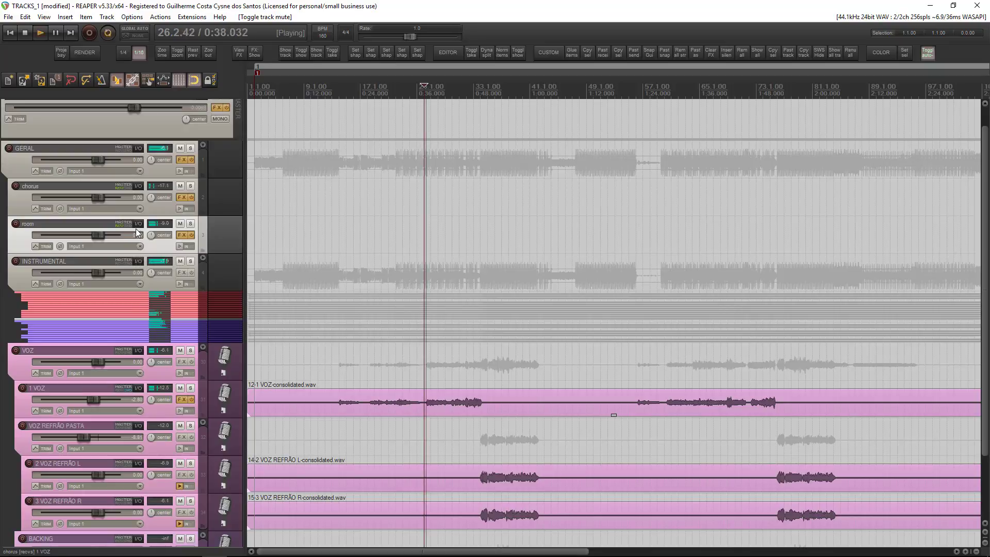
key("alt+r")
left_click_drag(475, 322, 459, 323)
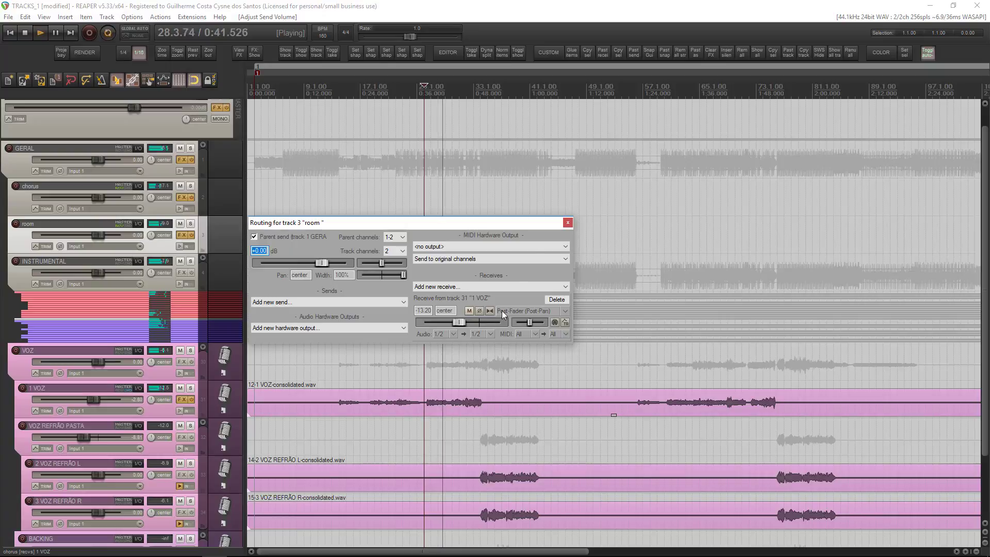
left_click(568, 222)
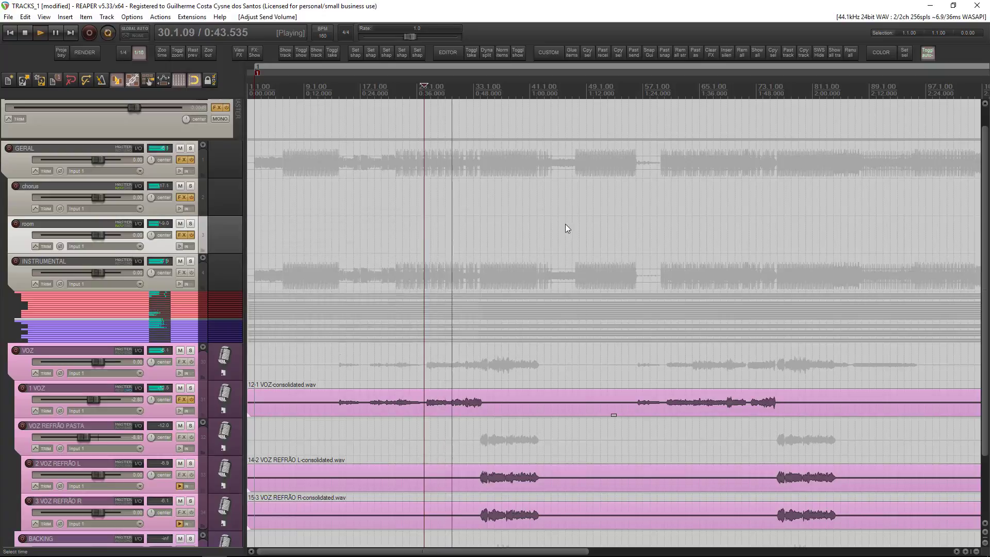
key("space")
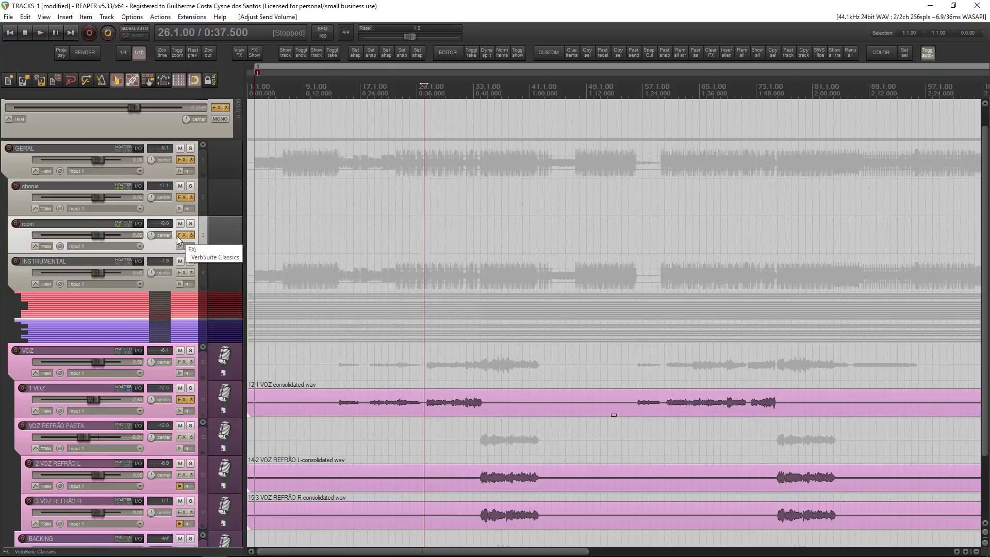